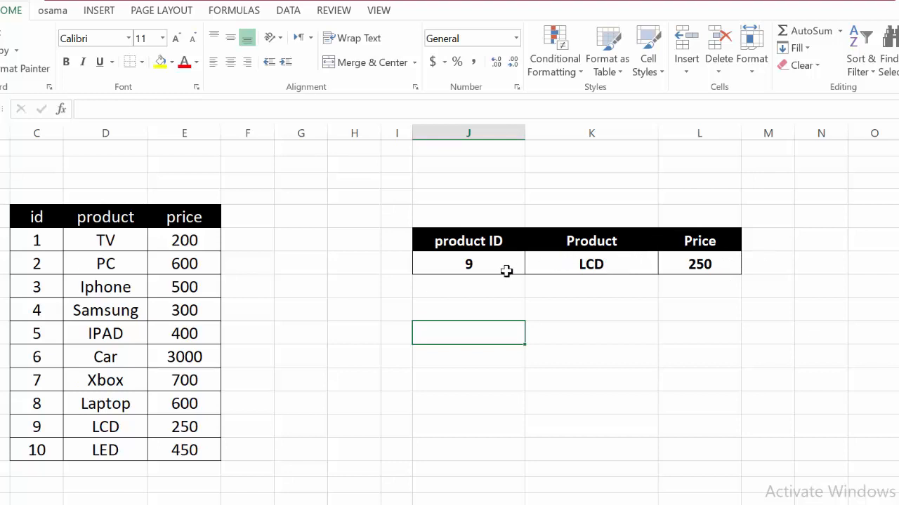
# Set the product ID in the lookup table's cell J7 to 7.
pyautogui.click(479, 271)
pyautogui.write('7')
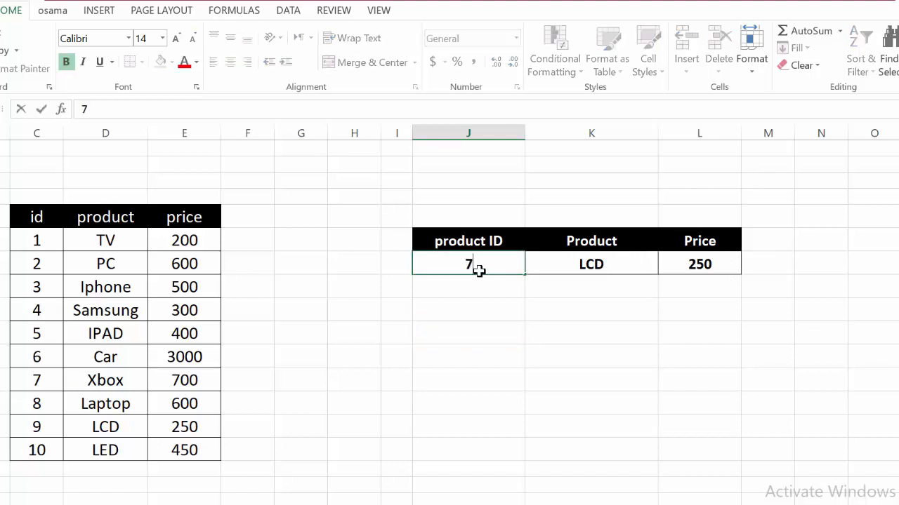
pyautogui.press('Return')
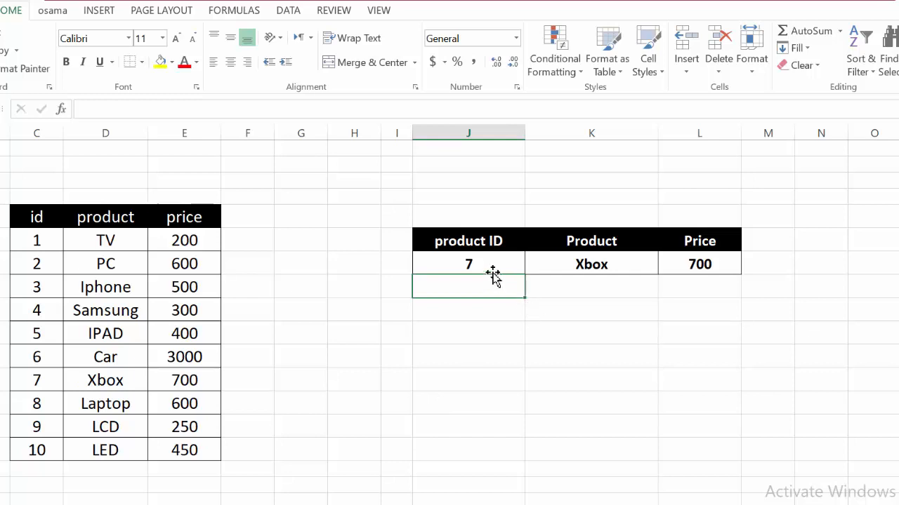
# Clear the existing formula from the Price cell L7 in the lookup table.
pyautogui.click(462, 262)
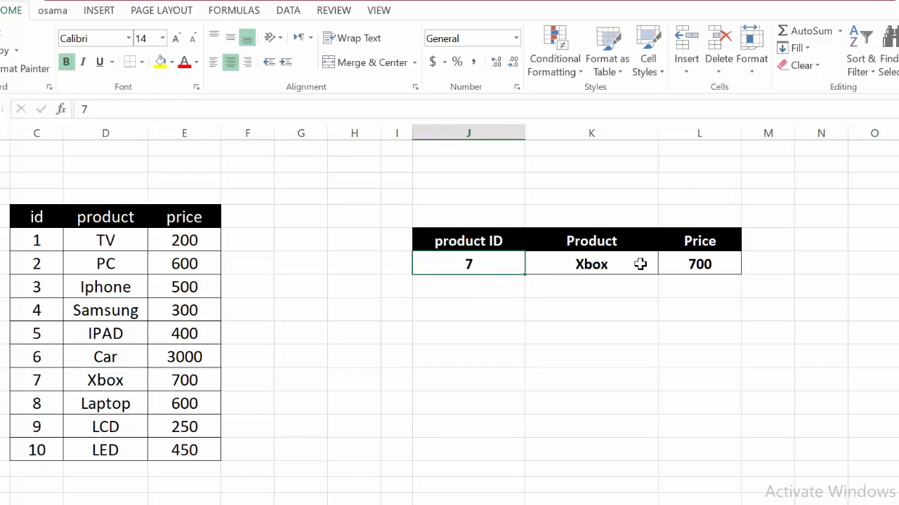
pyautogui.click(690, 267)
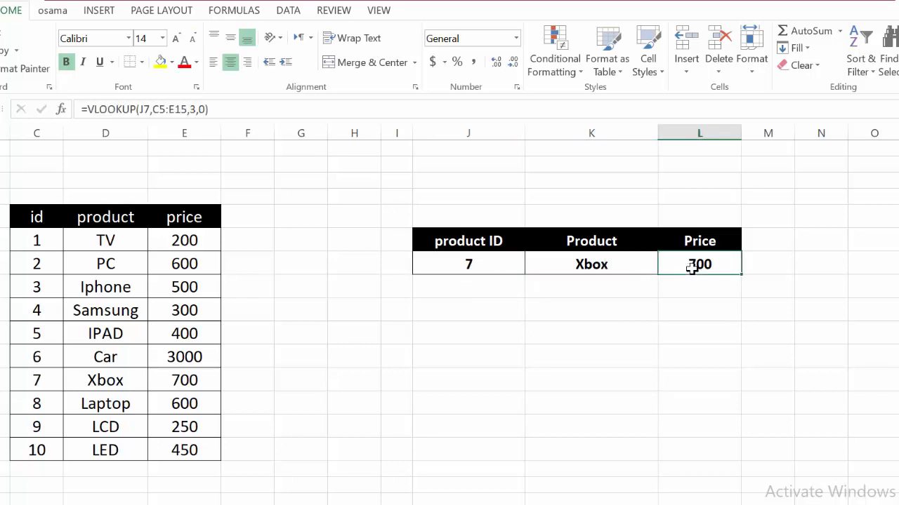
pyautogui.press('Delete')
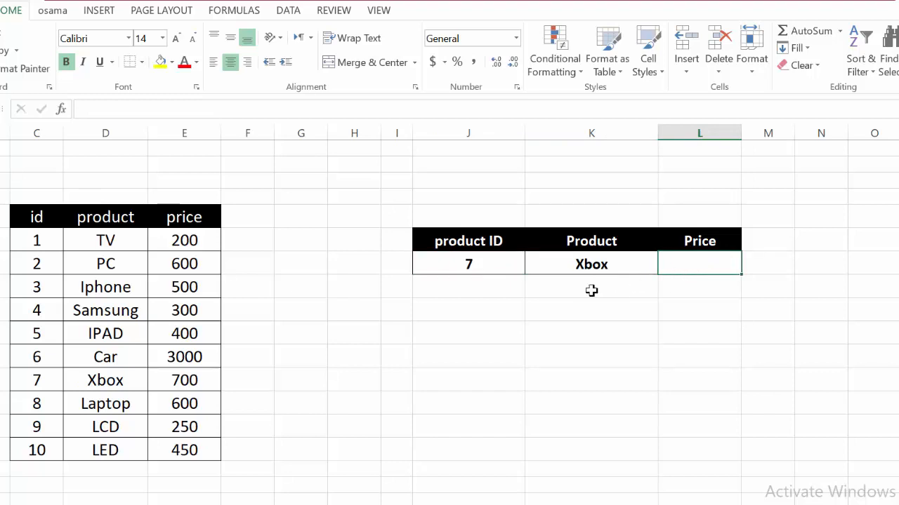
# Start a VLOOKUP formula in the Price cell L7 with J7 as the lookup value and C5:E15 as the table array.
pyautogui.click(490, 262)
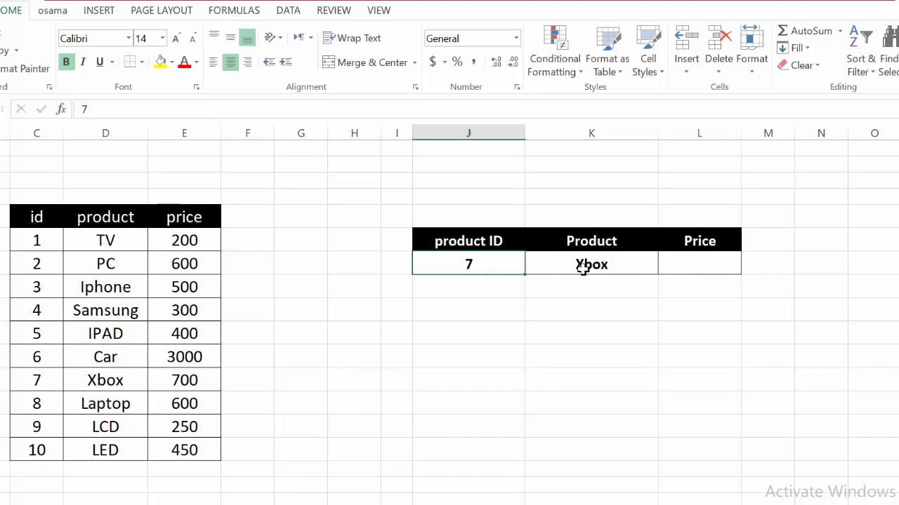
pyautogui.click(686, 269)
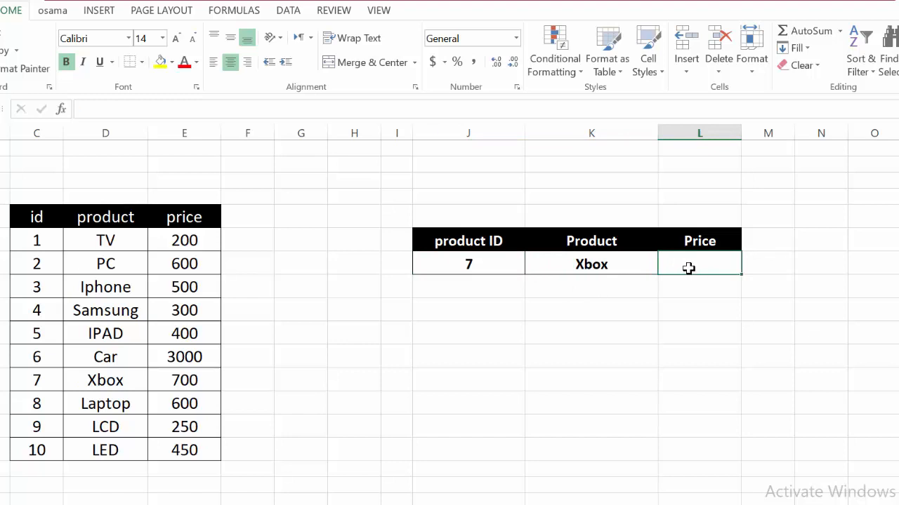
pyautogui.write('=vlo')
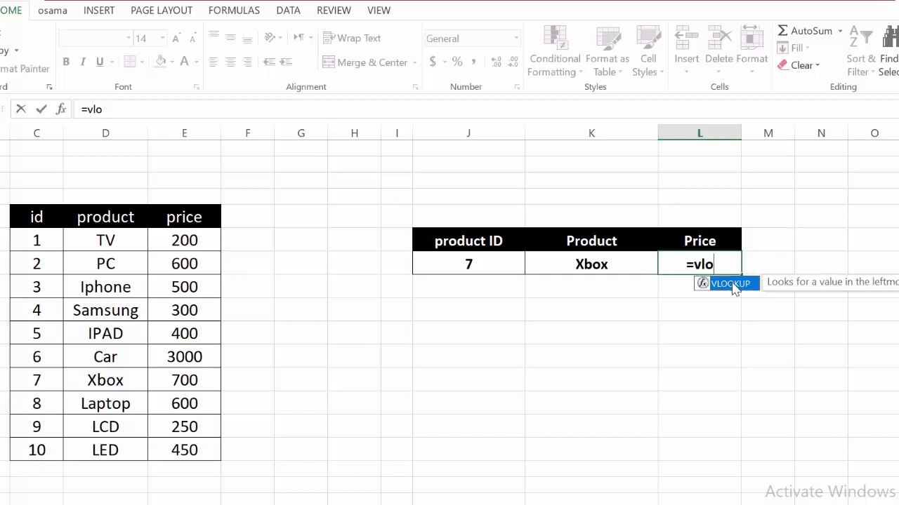
pyautogui.doubleClick(734, 284)
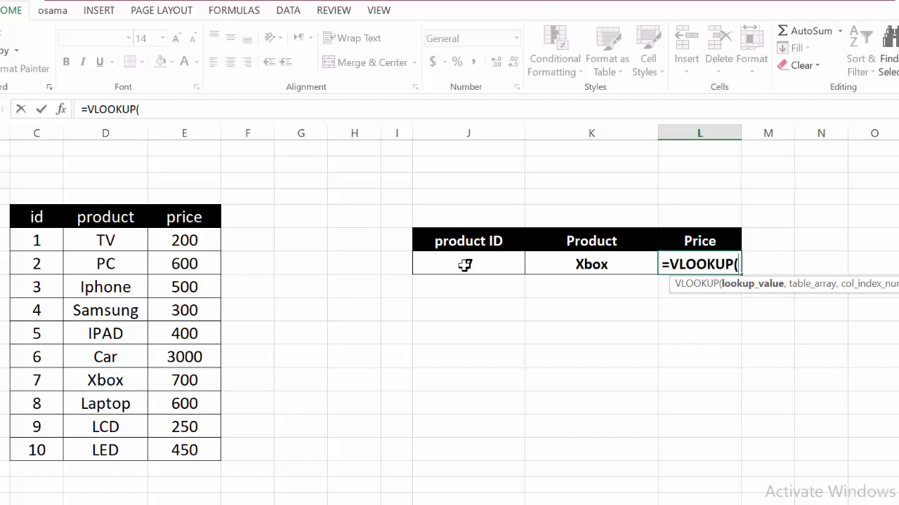
pyautogui.click(495, 263)
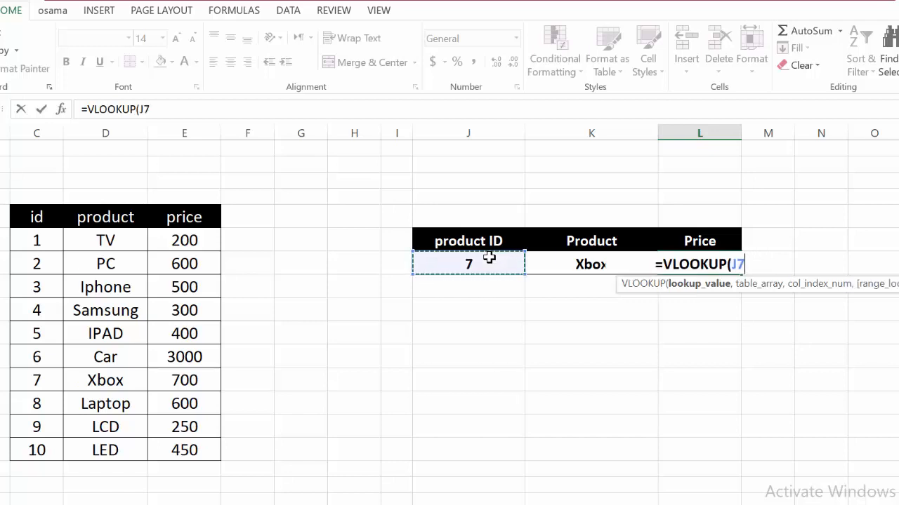
pyautogui.write(',')
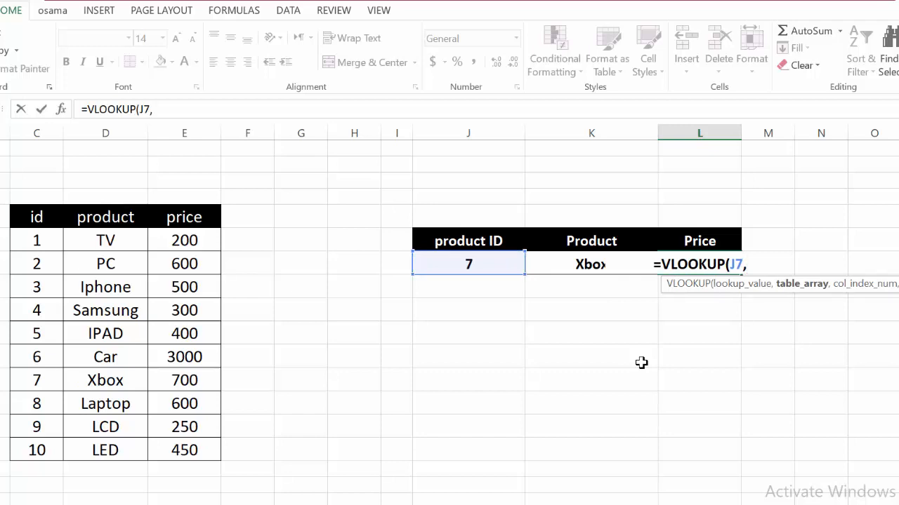
pyautogui.moveTo(28, 205); pyautogui.dragTo(150, 434)
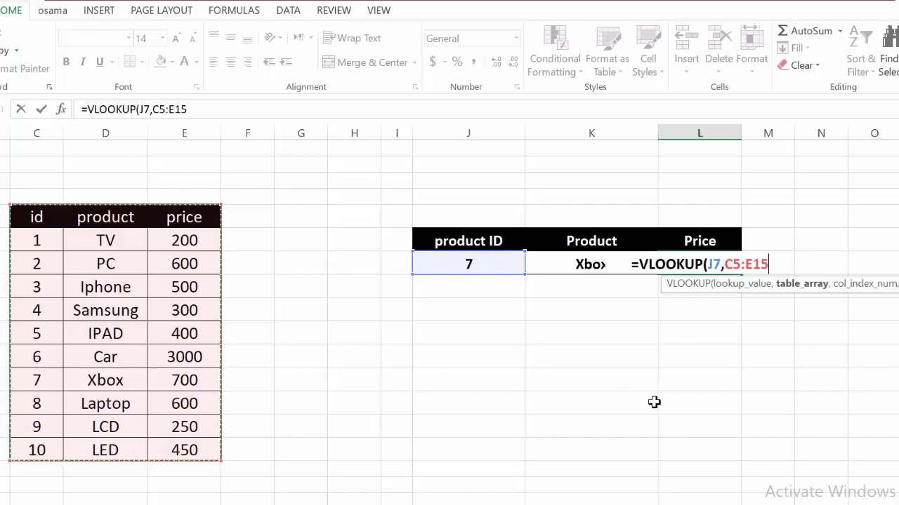
# Complete the Price formula with column index 3 and range lookup 0 for an exact match.
pyautogui.write(',')
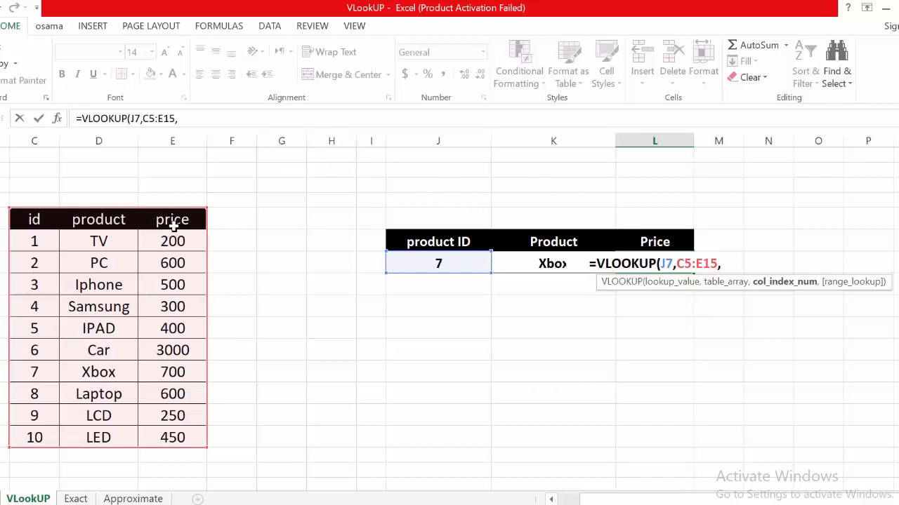
pyautogui.write('3')
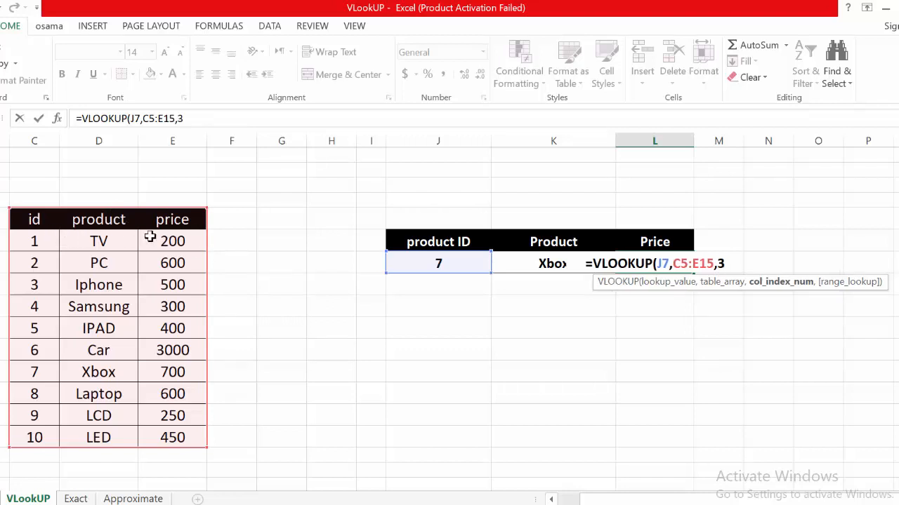
pyautogui.write(',')
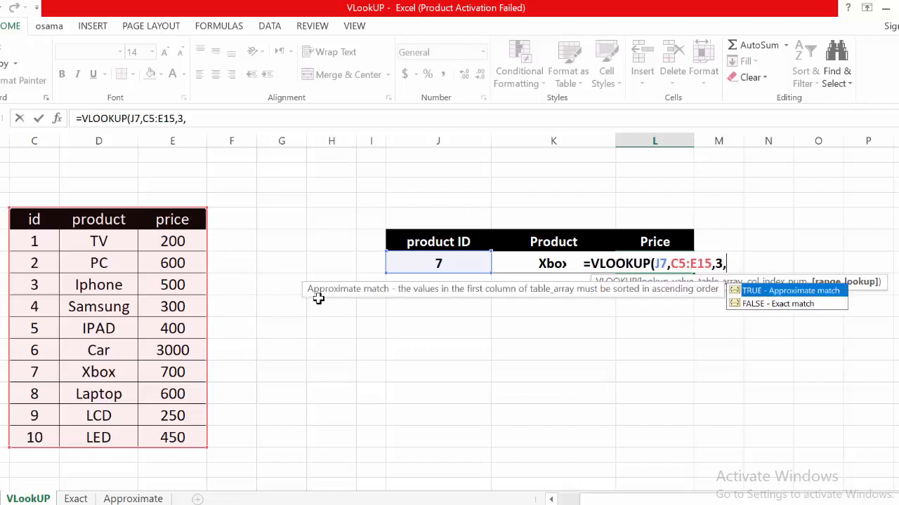
pyautogui.write('0')
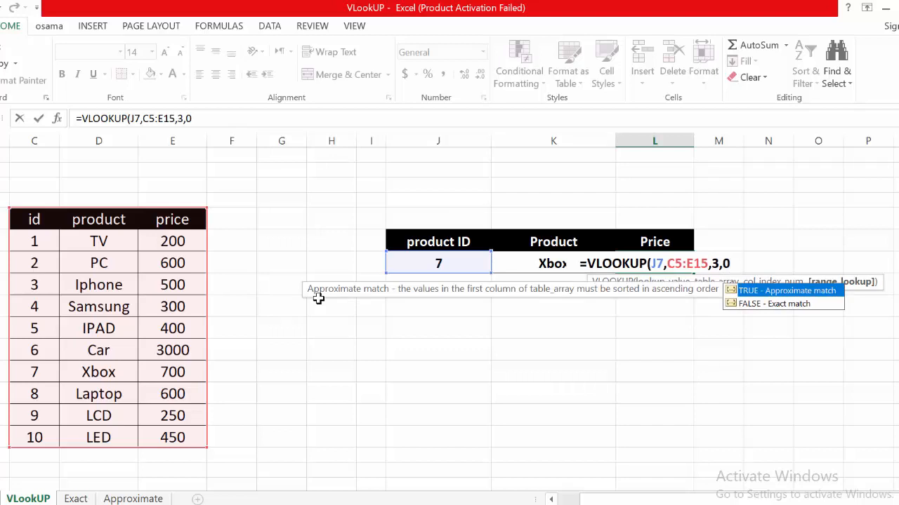
pyautogui.press('BackSpace')
pyautogui.write('1')
pyautogui.press('BackSpace')
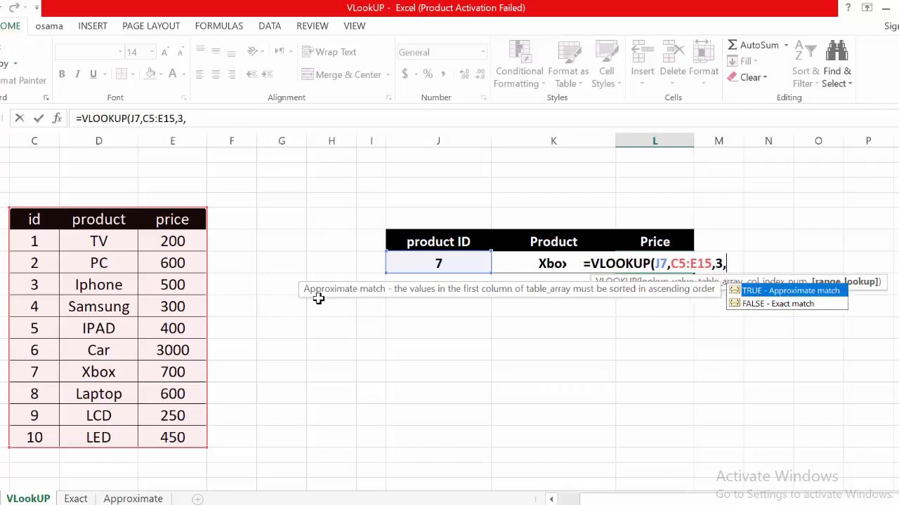
pyautogui.write('0)')
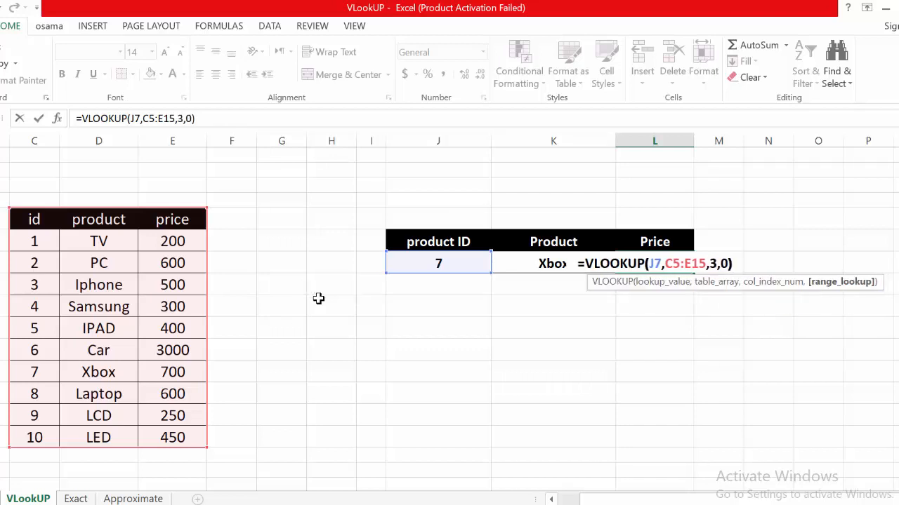
pyautogui.press('BackSpace')
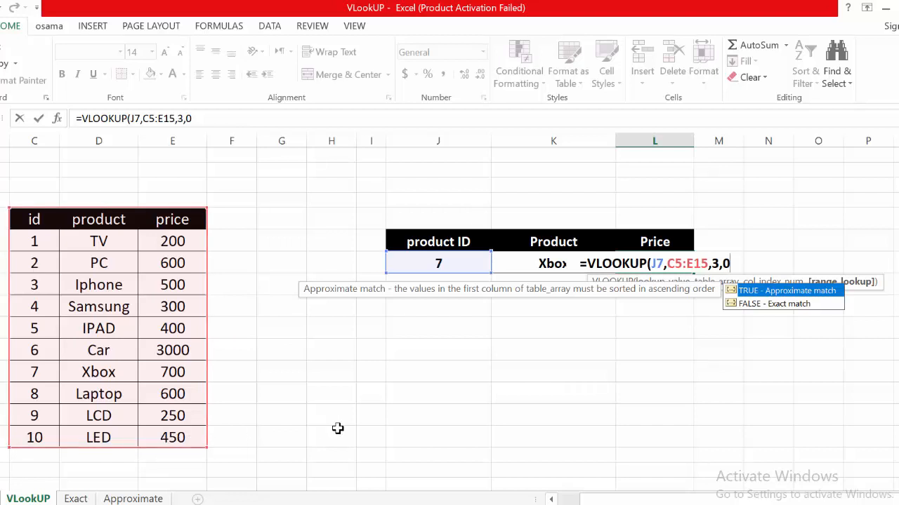
pyautogui.write(')')
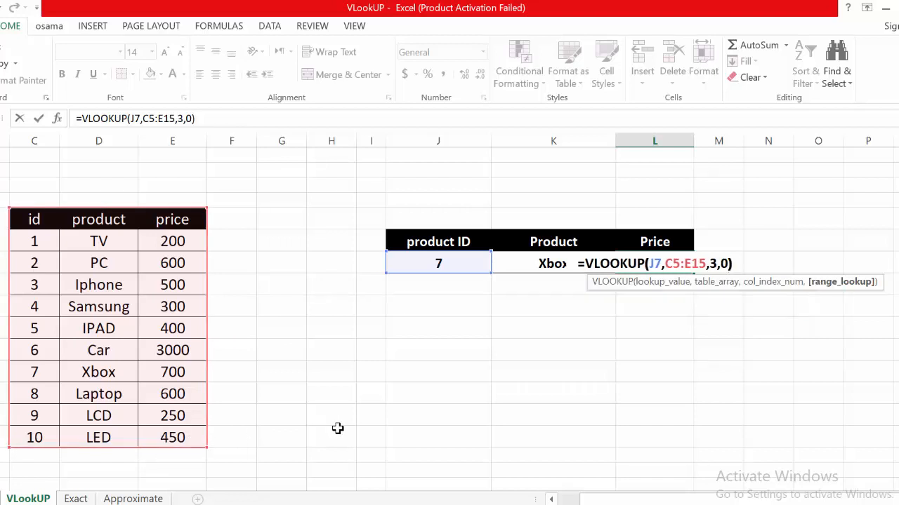
pyautogui.press('Return')
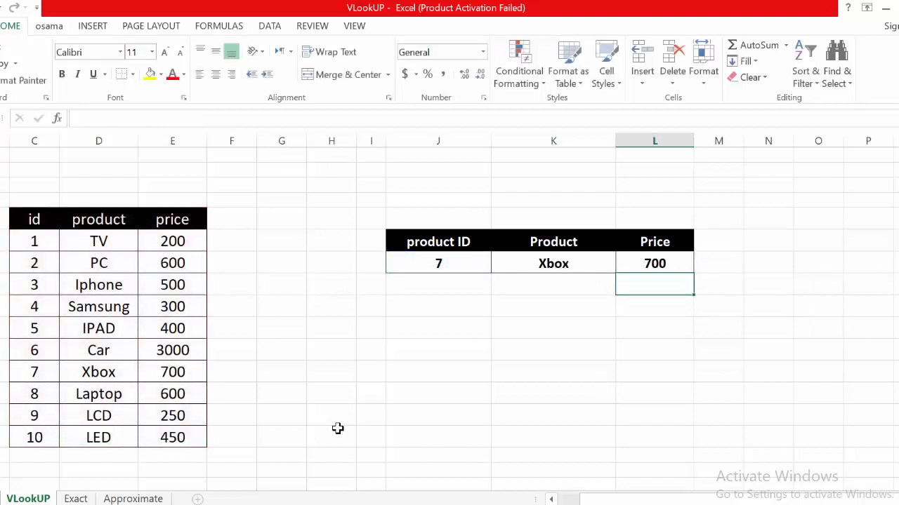
# Change the product ID in cell J7 to 3 to test the lookup formulas.
pyautogui.click(430, 268)
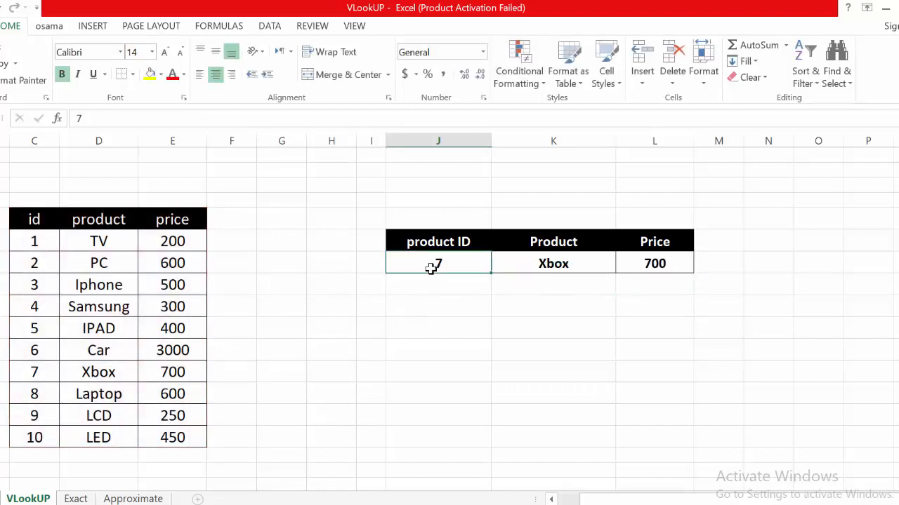
pyautogui.write('3')
pyautogui.press('Return')
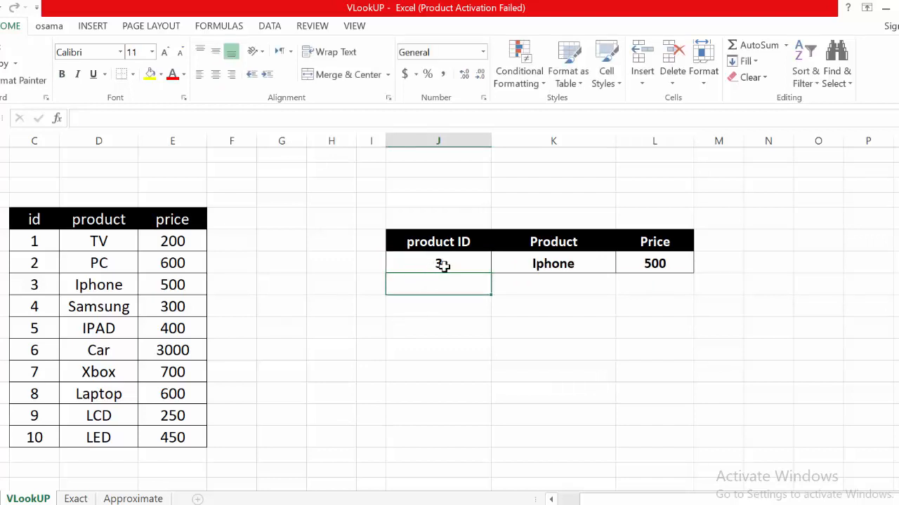
# Replace the Product formula in K7 with a new VLOOKUP using J7 as the lookup value and C5:E15 as the table array.
pyautogui.click(557, 263)
pyautogui.doubleClick(557, 263)
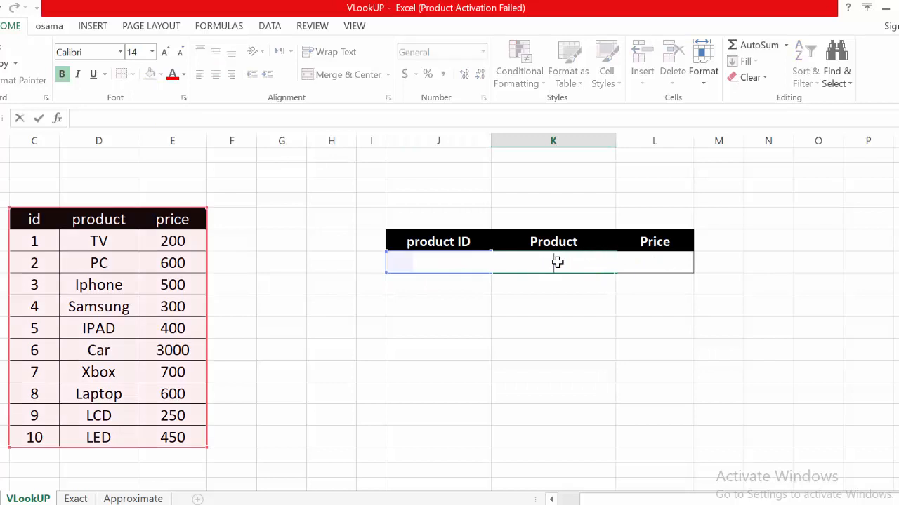
pyautogui.write('=vl')
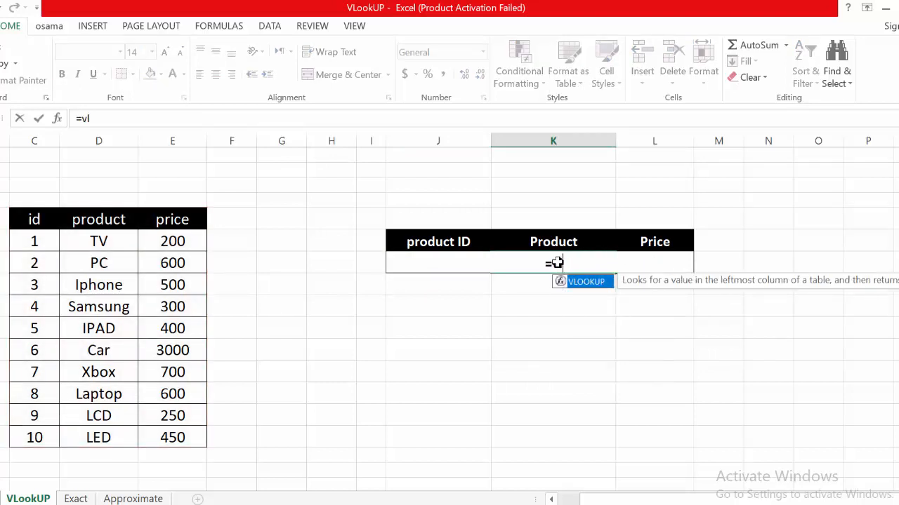
pyautogui.press('Tab')
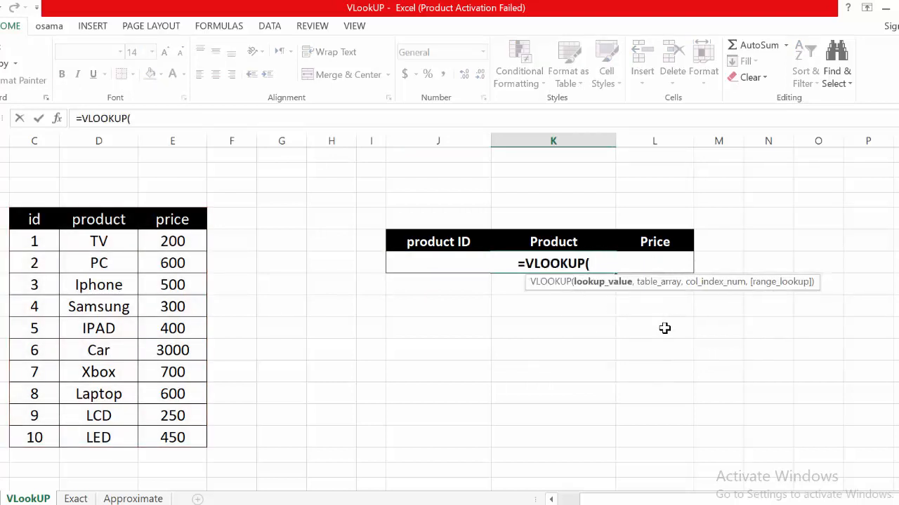
pyautogui.click(401, 263)
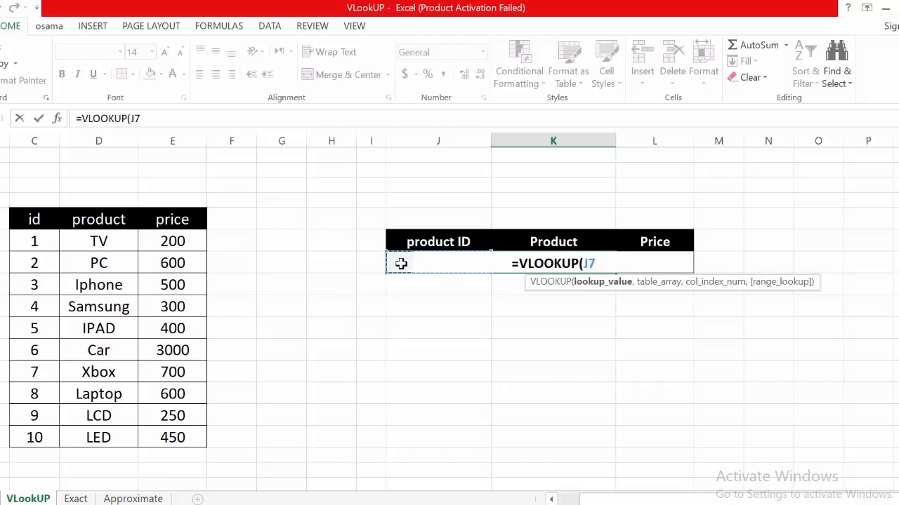
pyautogui.write(',')
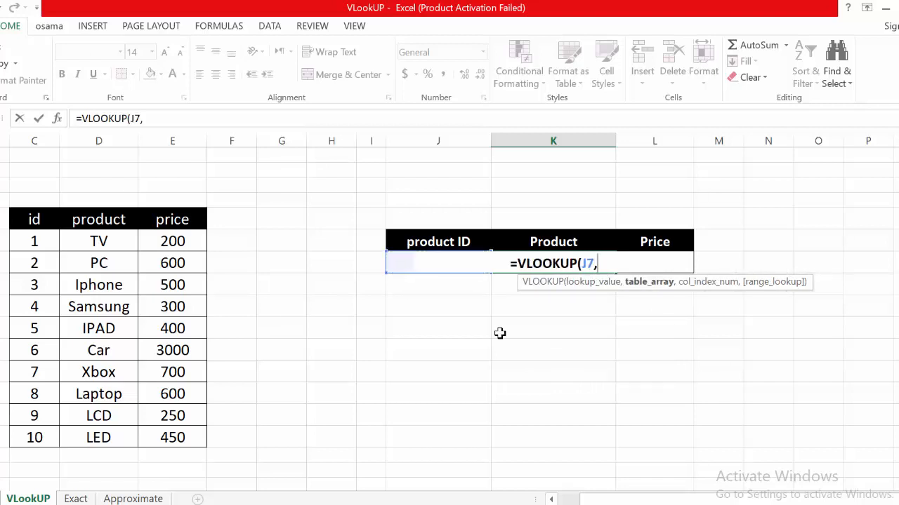
pyautogui.moveTo(15, 218); pyautogui.dragTo(150, 433)
# Complete the Product formula with column index 2 and range lookup 0 for an exact match.
pyautogui.write(',')
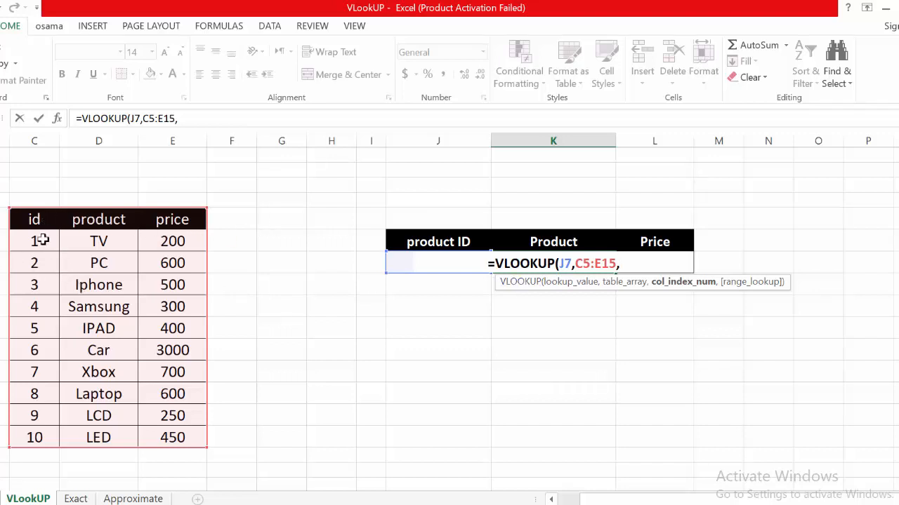
pyautogui.write('2')
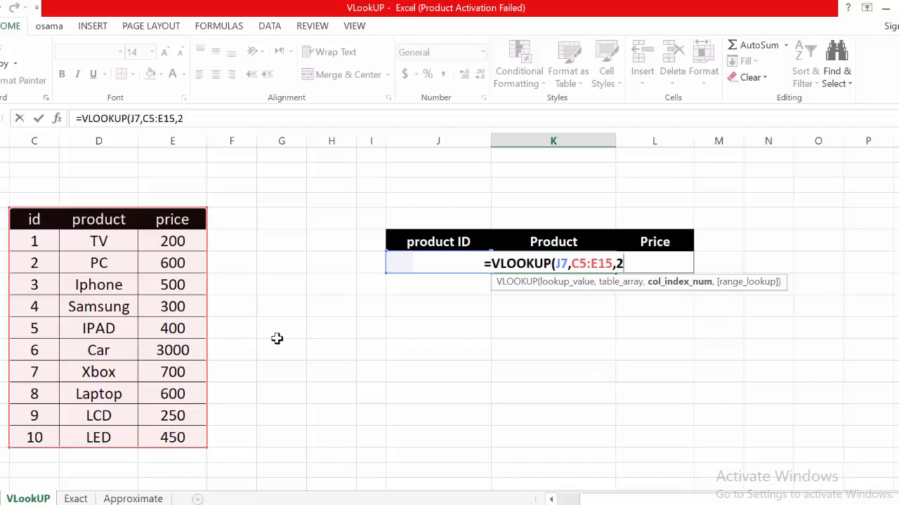
pyautogui.write(',')
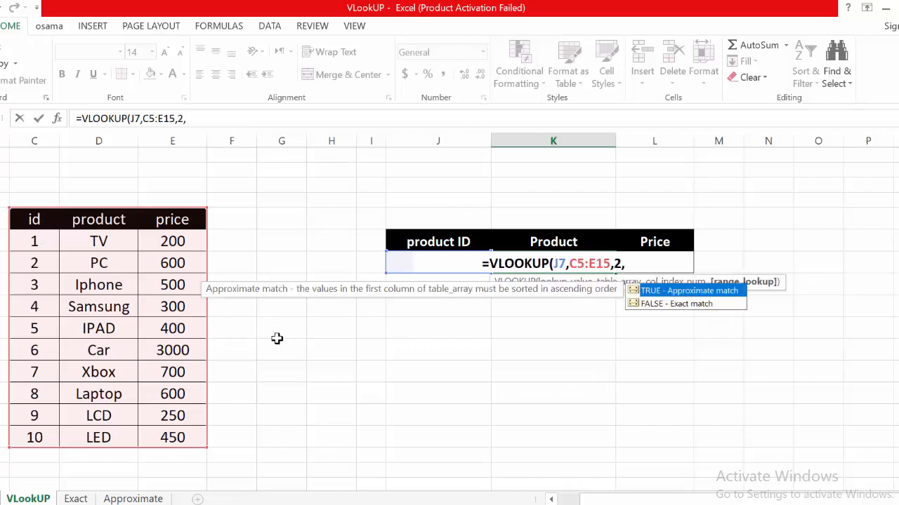
pyautogui.write('0')
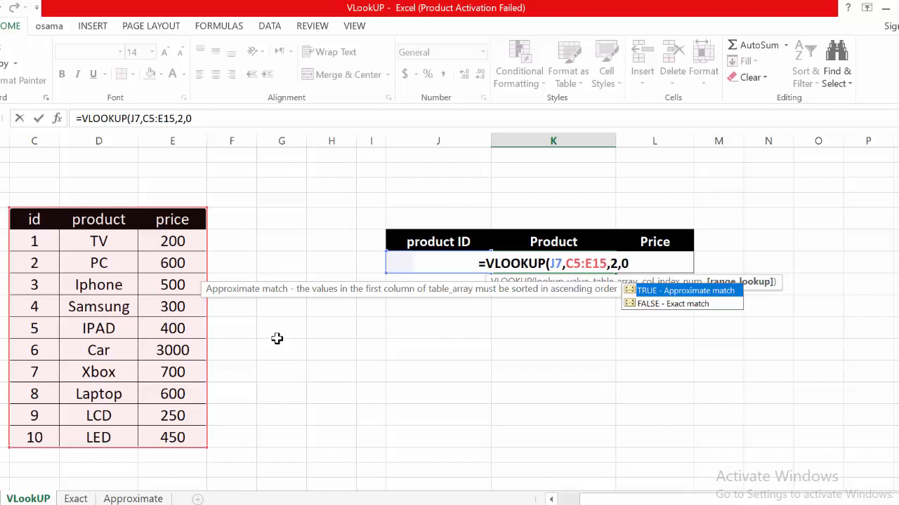
pyautogui.press('Return')
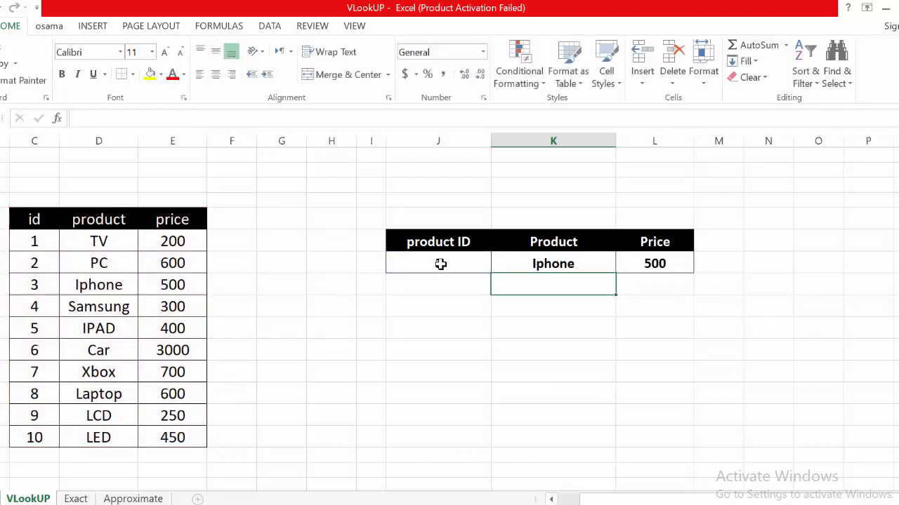
# Open the Exact worksheet and select an empty cell below the student marks table.
pyautogui.click(75, 499)
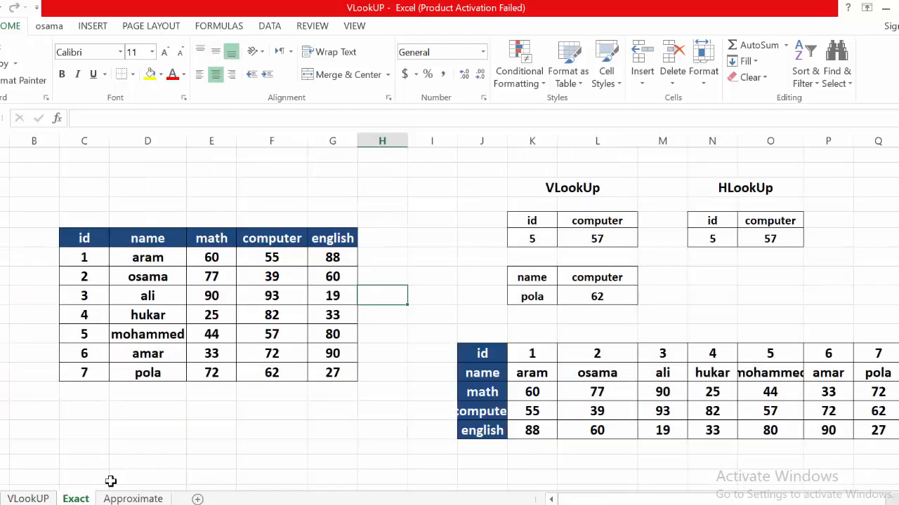
pyautogui.click(289, 417)
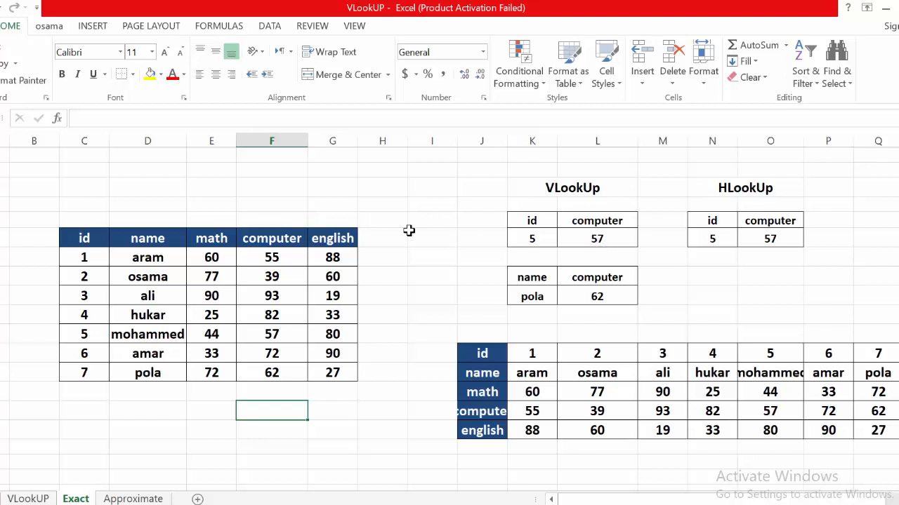
# Replace the computer formula in L6 with an exact-match VLOOKUP of K6 in C6:G13, using column index 4 and range lookup 0.
pyautogui.click(597, 238)
pyautogui.write('=vl')
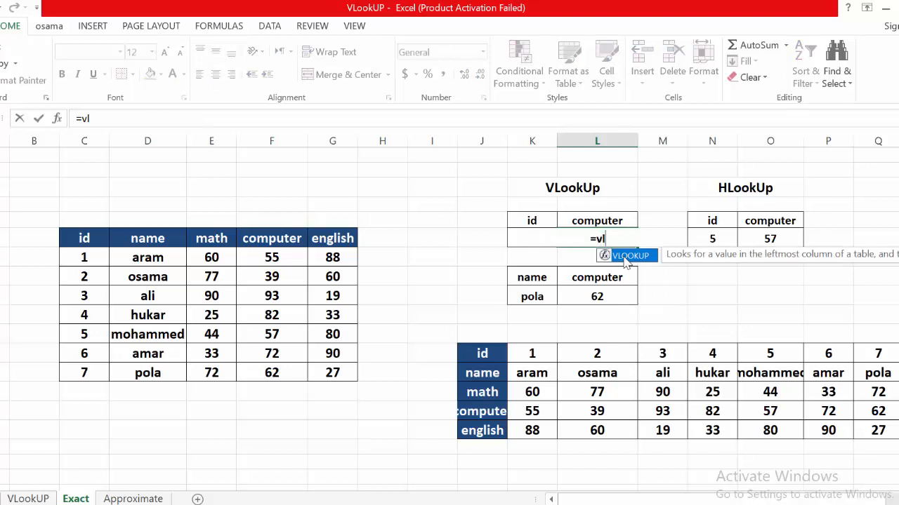
pyautogui.doubleClick(624, 256)
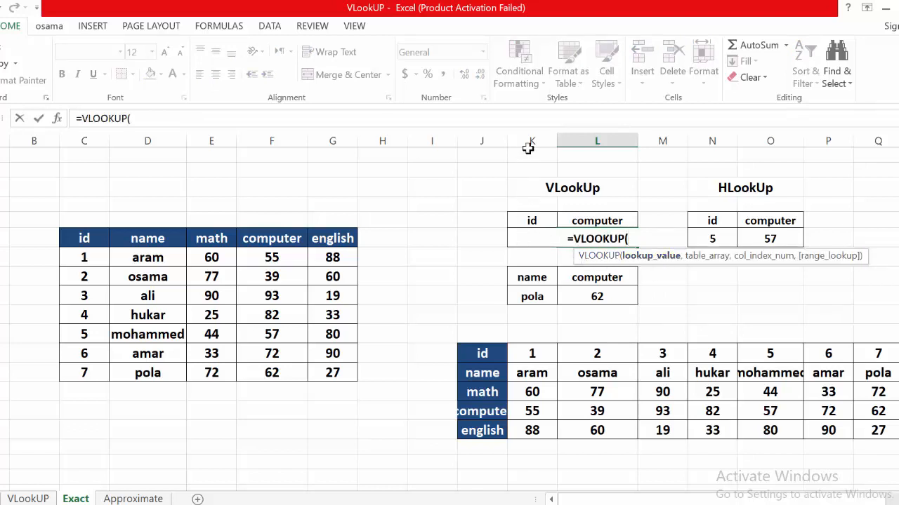
pyautogui.click(543, 240)
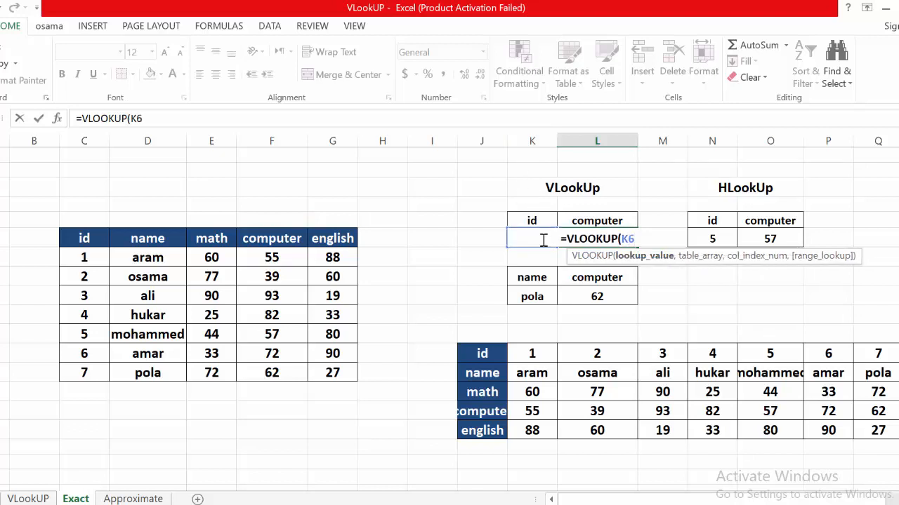
pyautogui.write(',')
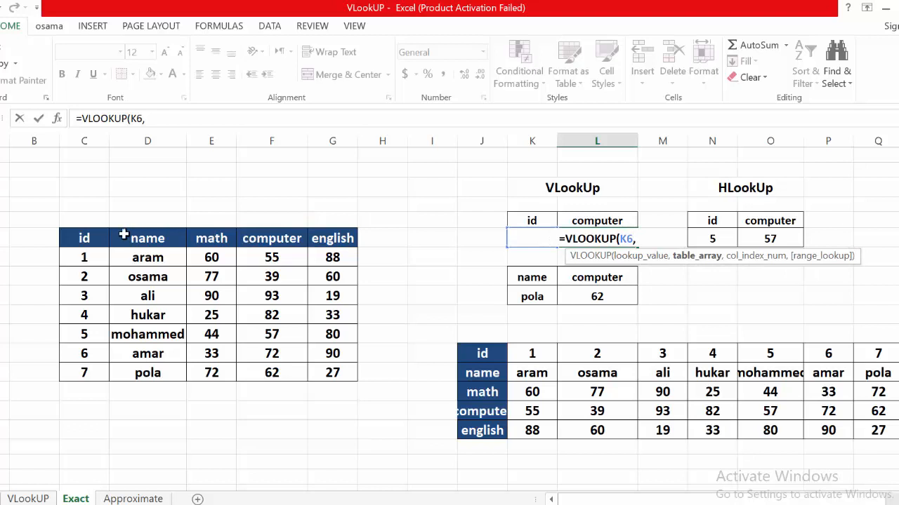
pyautogui.moveTo(82, 237); pyautogui.dragTo(315, 367)
pyautogui.write(',')
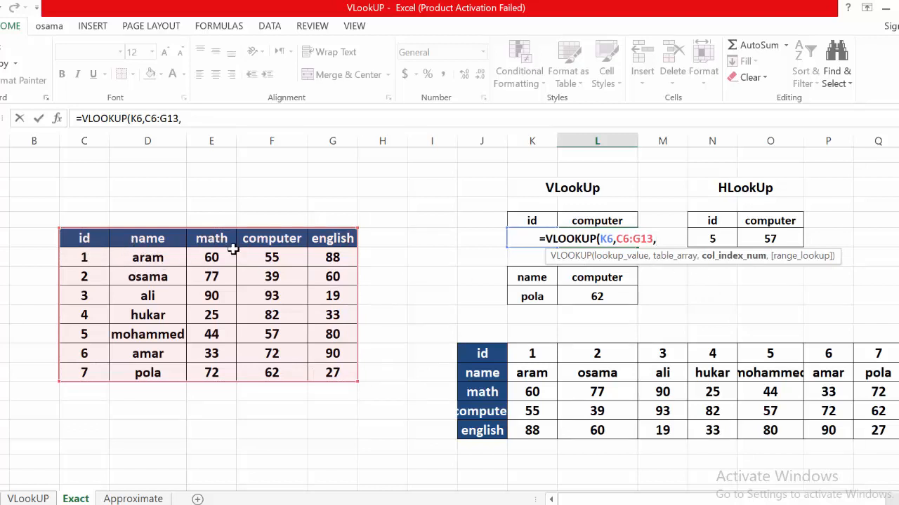
pyautogui.write('4')
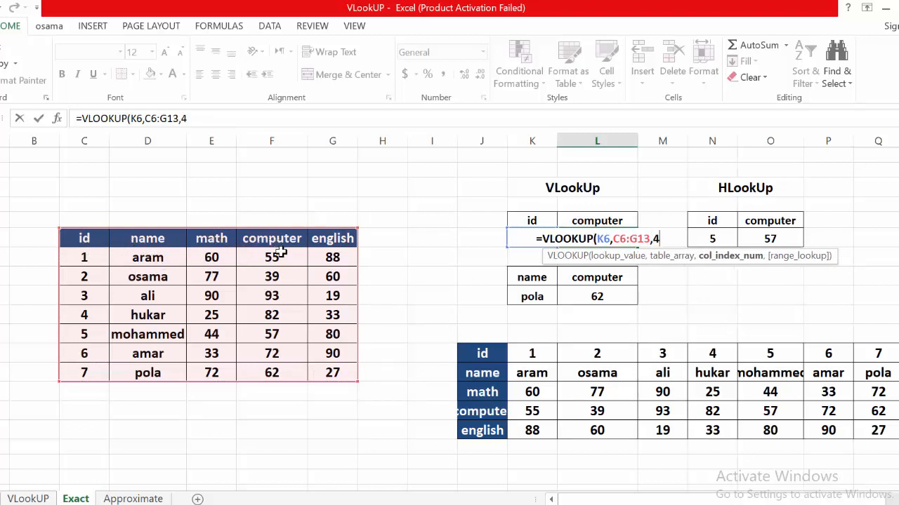
pyautogui.write(',0')
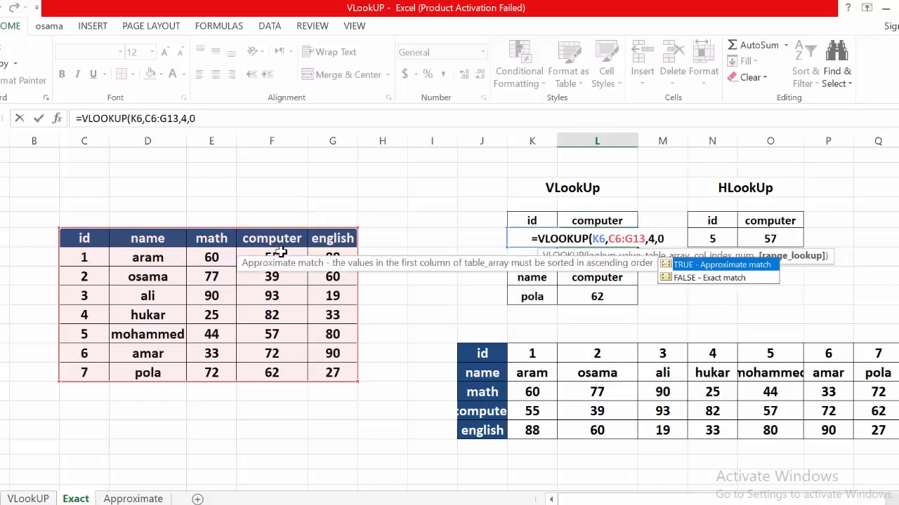
pyautogui.press('Return')
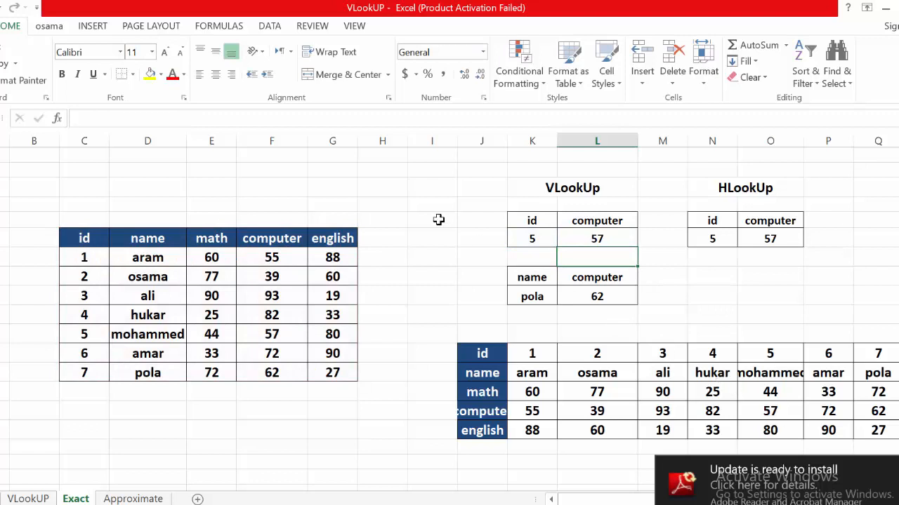
# Replace the computer formula in L9 with an exact-match VLOOKUP of the name in K9 within D6:G13, using column index 3 and range lookup 0.
pyautogui.click(533, 299)
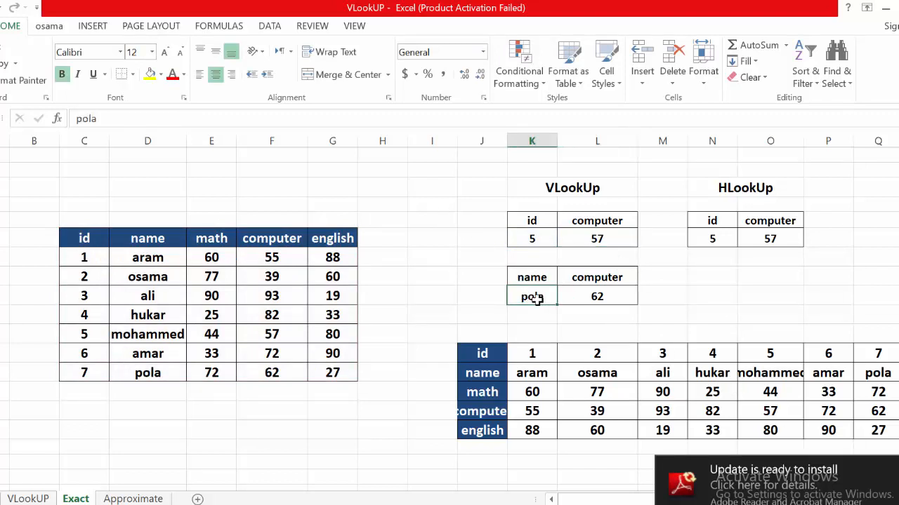
pyautogui.click(591, 299)
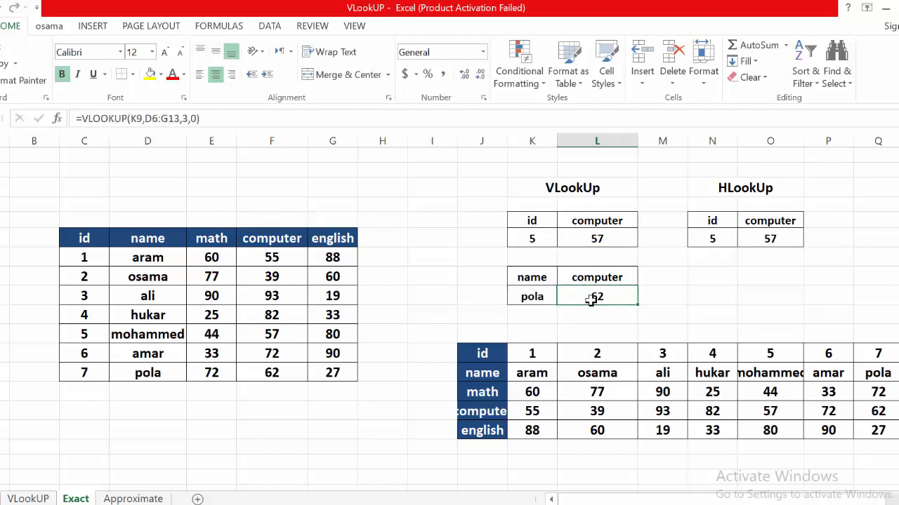
pyautogui.press('Delete')
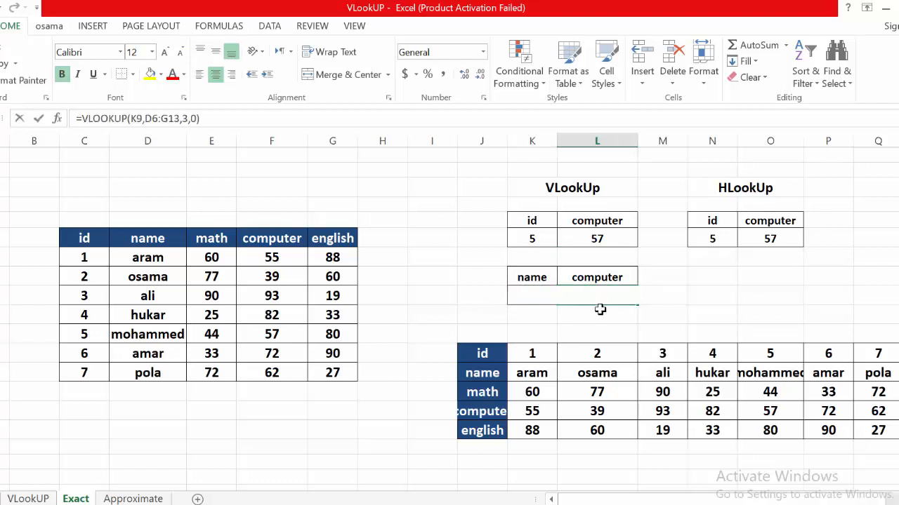
pyautogui.write('=vl')
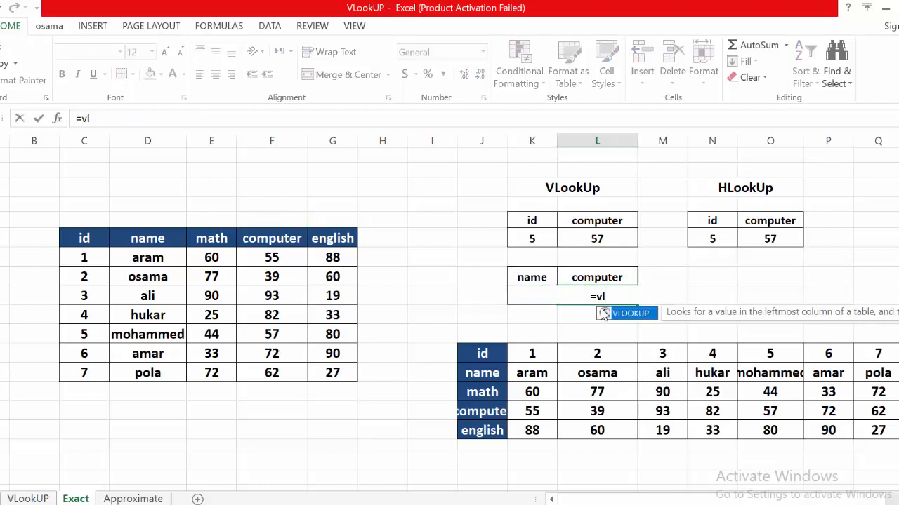
pyautogui.doubleClick(624, 314)
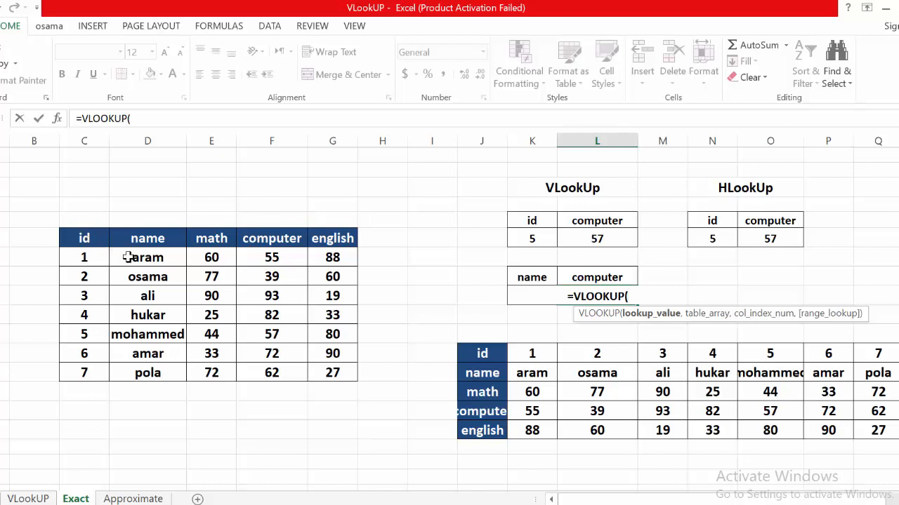
pyautogui.click(523, 294)
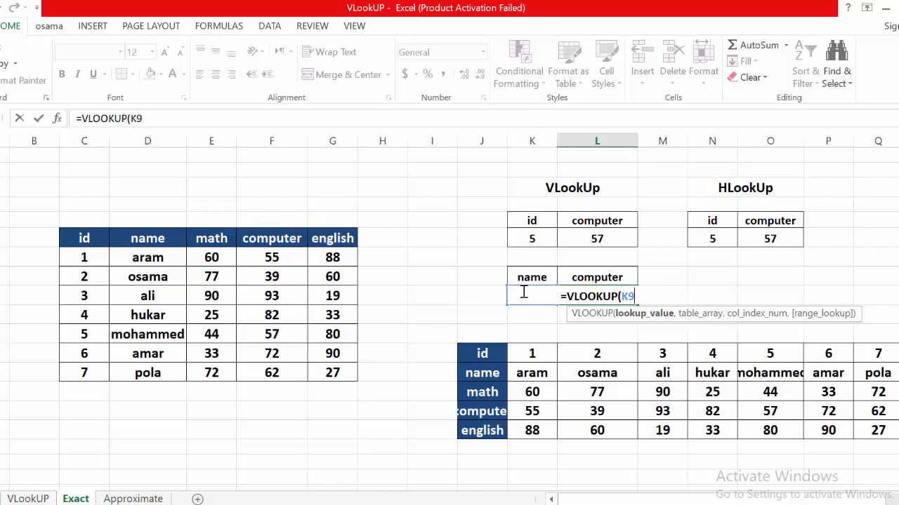
pyautogui.write(',')
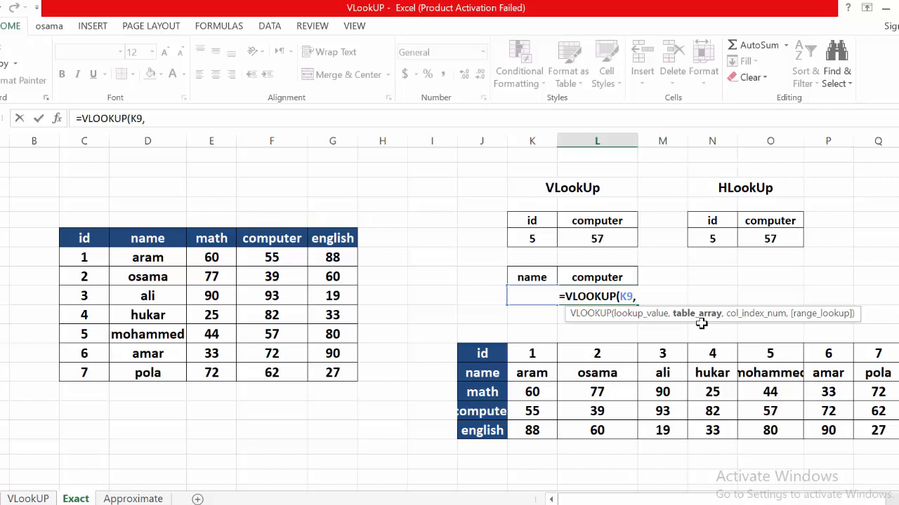
pyautogui.moveTo(130, 241); pyautogui.dragTo(332, 373)
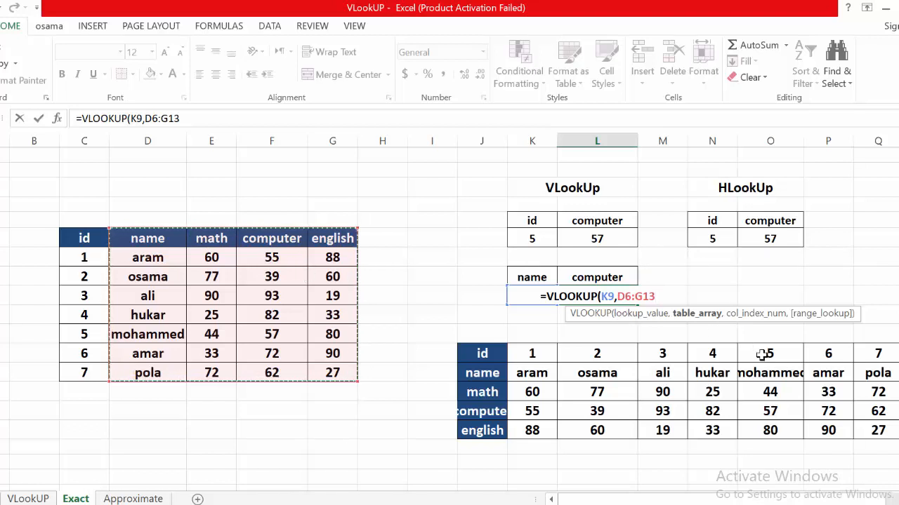
pyautogui.write(',')
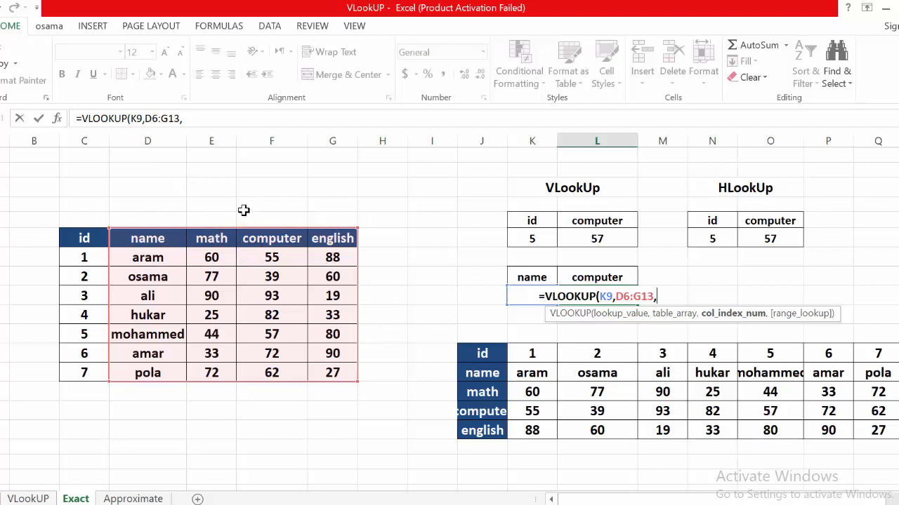
pyautogui.write('3')
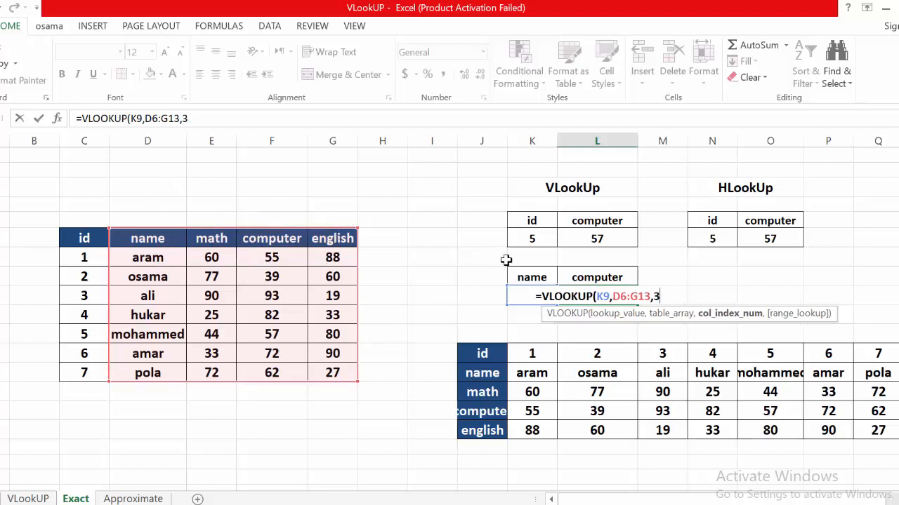
pyautogui.write(',0')
pyautogui.press('Return')
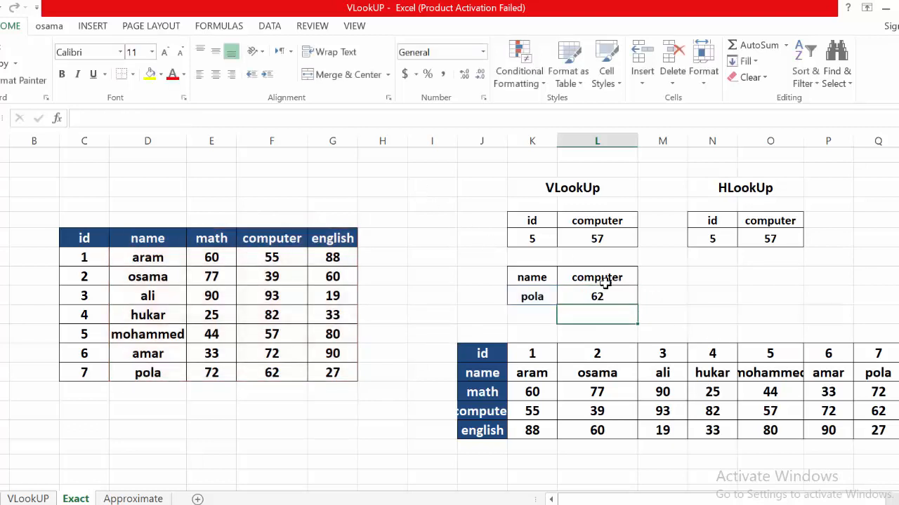
# Change the header in K8 of the second VLookUp example from name to math.
pyautogui.click(534, 278)
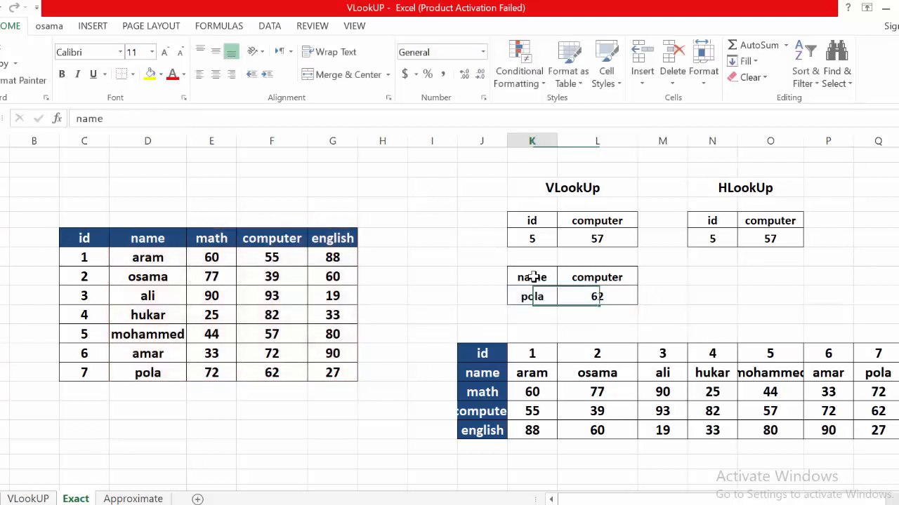
pyautogui.write('mat')
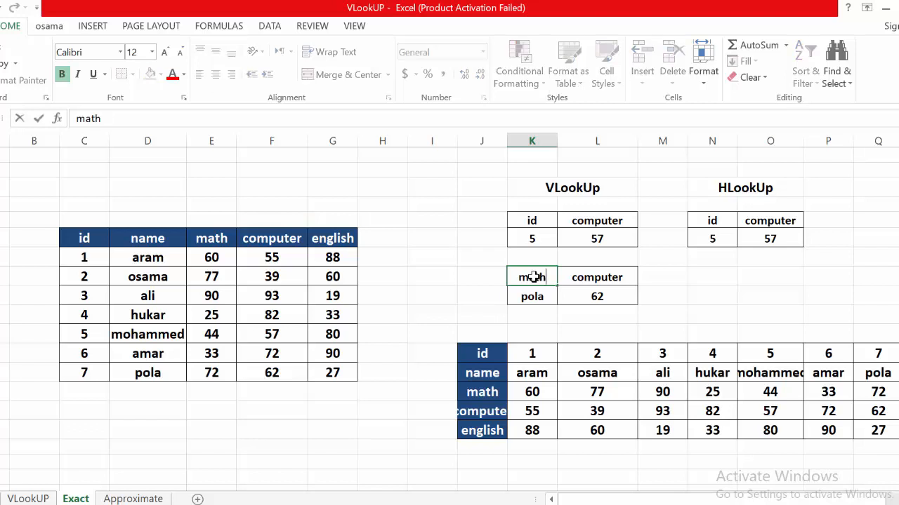
pyautogui.write('h')
pyautogui.hotkey('ctrl', 'Return')
# Replace the L9 formula with an exact-match VLOOKUP of K9 in E6:G13, using column index 2 and range lookup 0.
pyautogui.click(596, 298)
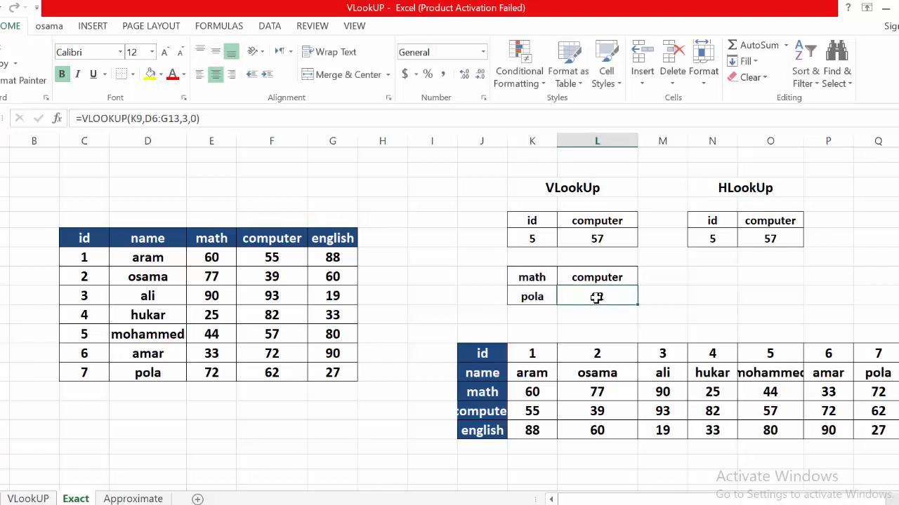
pyautogui.write('=v')
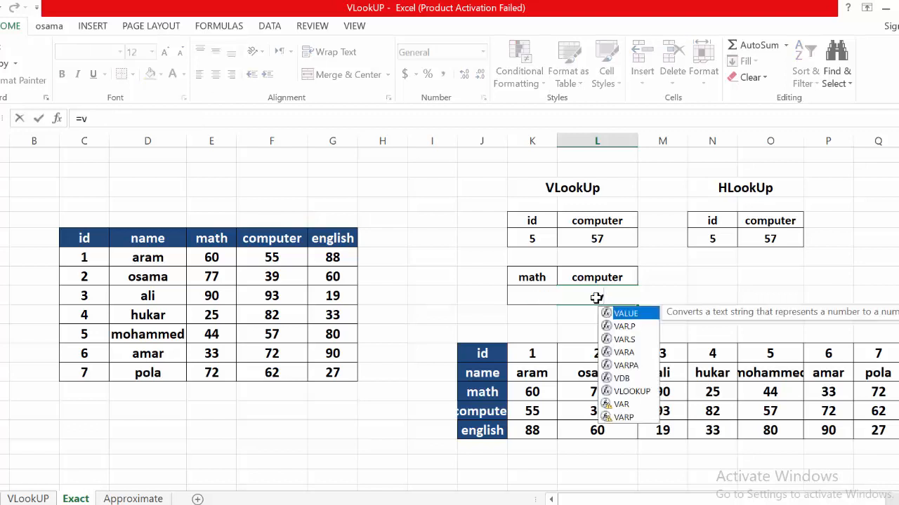
pyautogui.write('l')
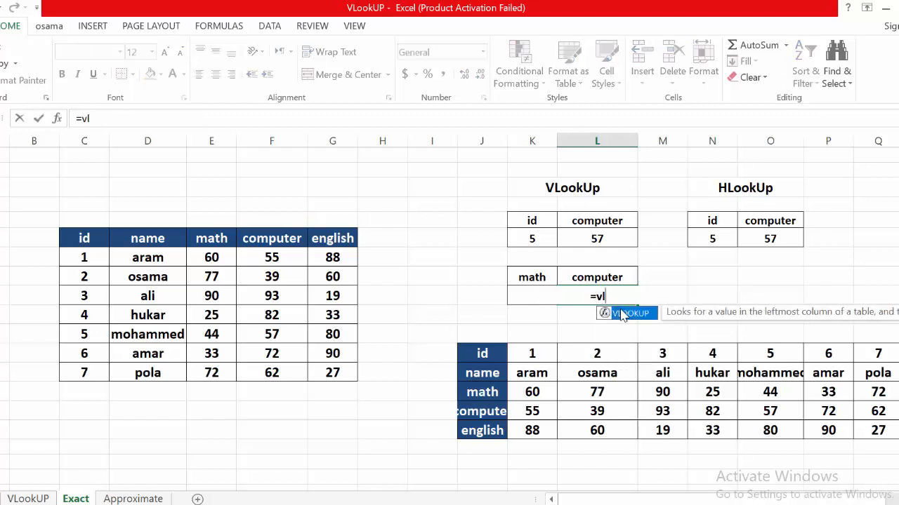
pyautogui.doubleClick(629, 314)
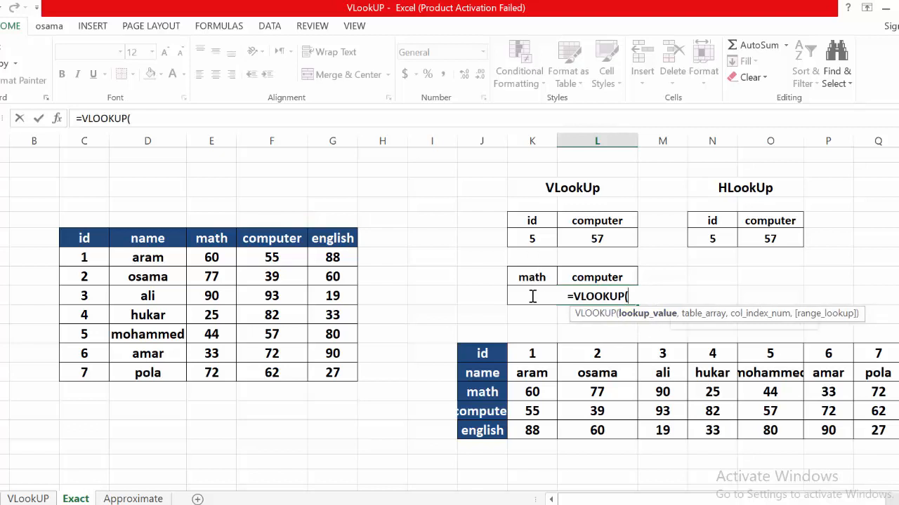
pyautogui.write('K9,')
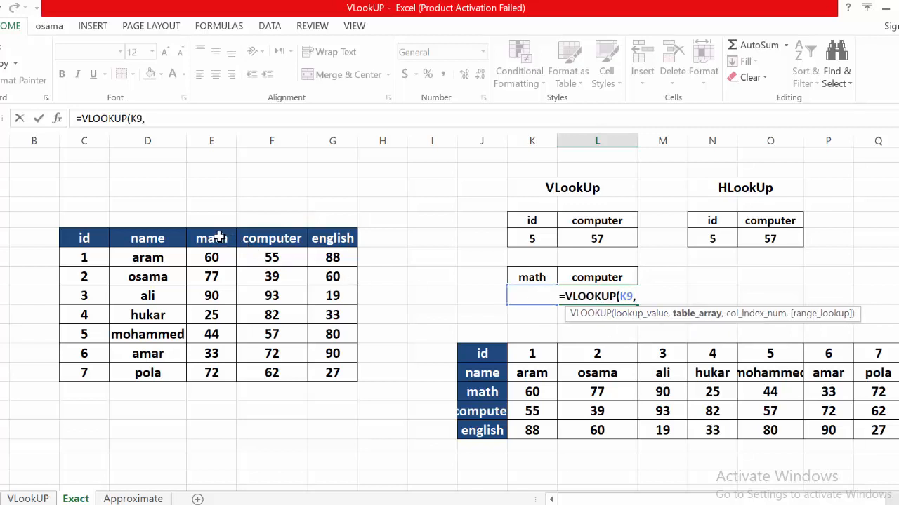
pyautogui.moveTo(219, 237); pyautogui.dragTo(321, 373)
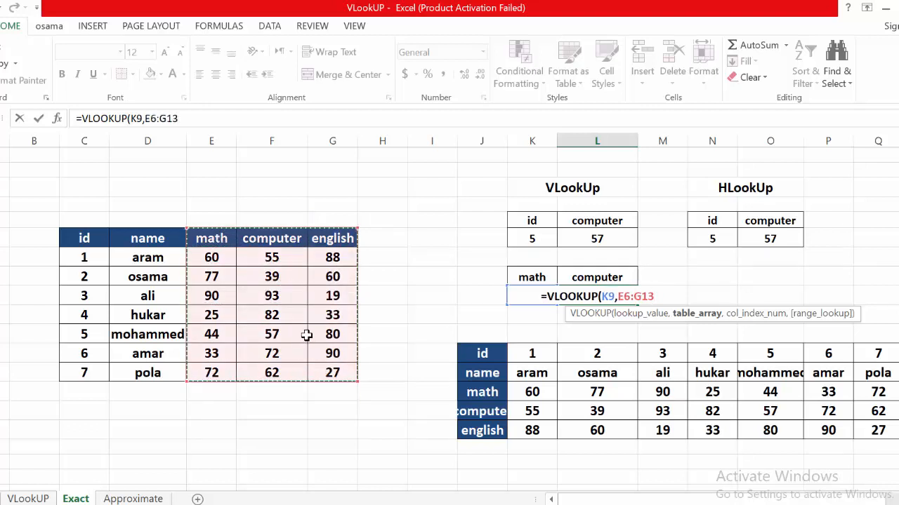
pyautogui.write(',')
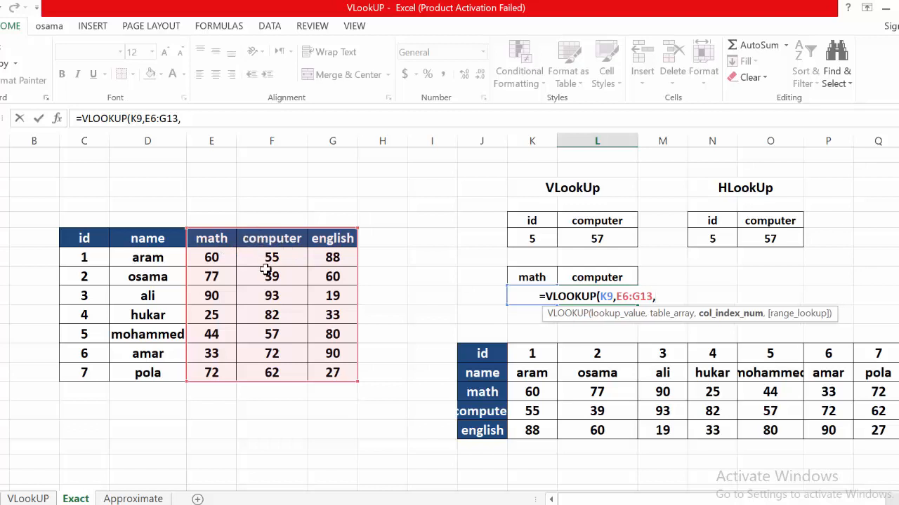
pyautogui.write('2')
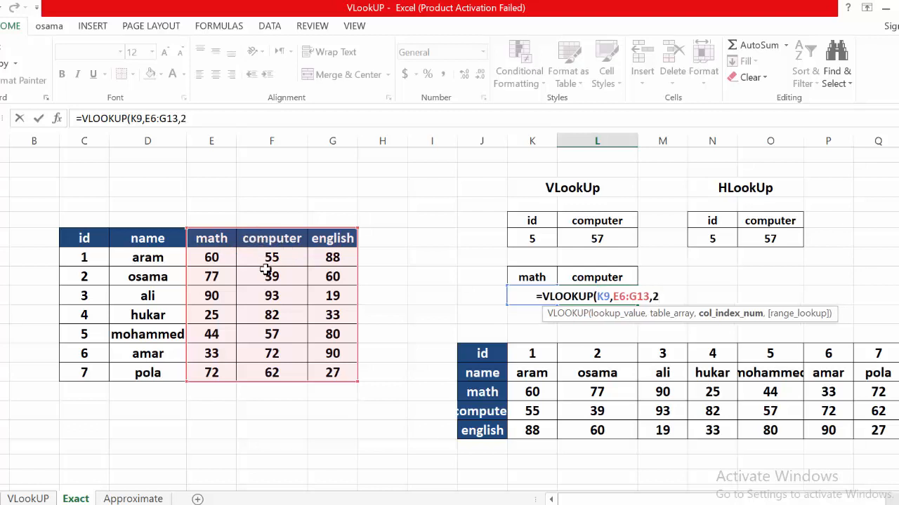
pyautogui.write(',0')
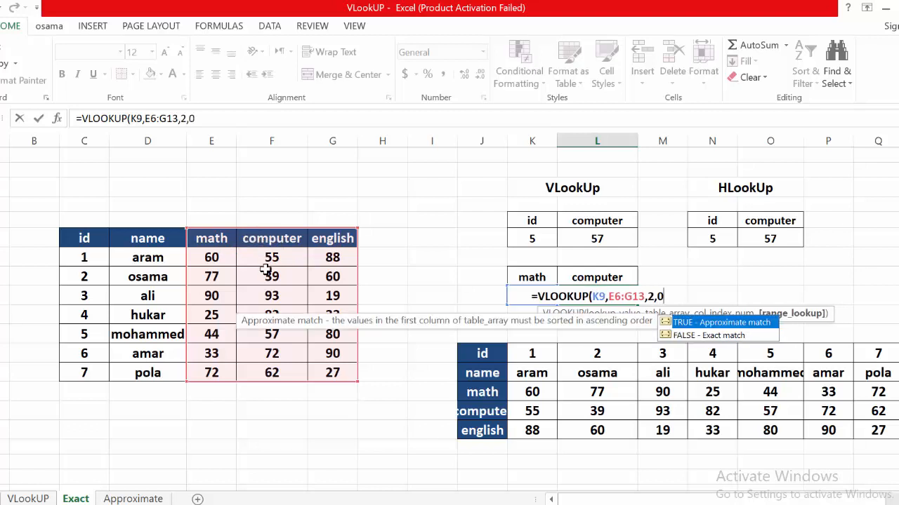
pyautogui.press('Return')
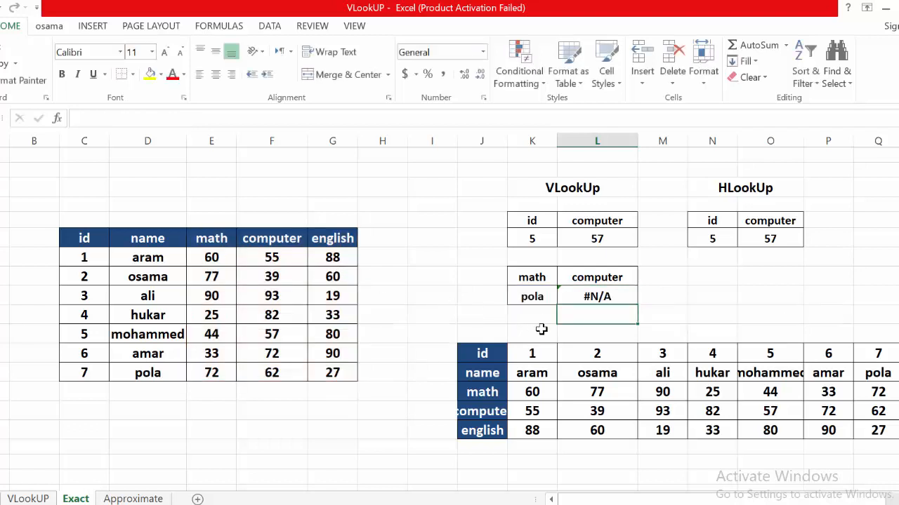
# Replace the lookup value in K9 with the math mark 77.
pyautogui.click(531, 301)
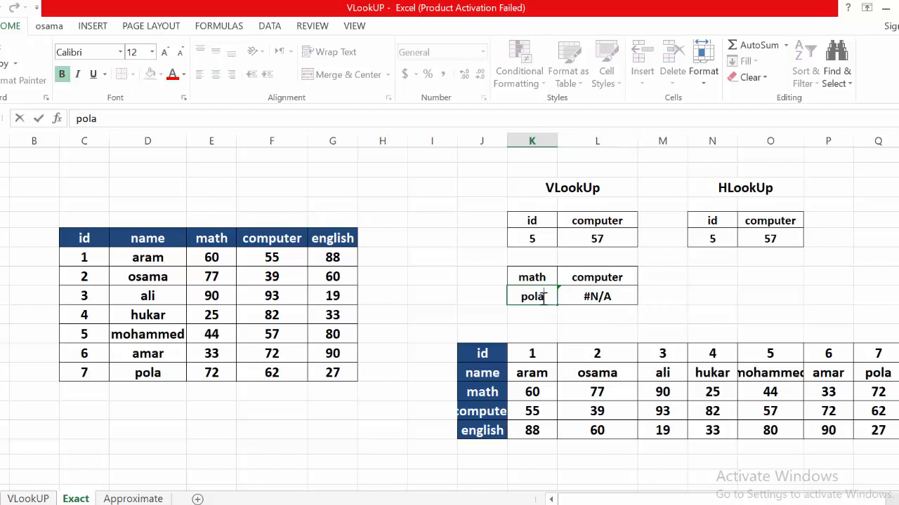
pyautogui.press('BackSpace')
pyautogui.press('BackSpace')
pyautogui.press('BackSpace')
pyautogui.press('BackSpace')
pyautogui.press('Return')
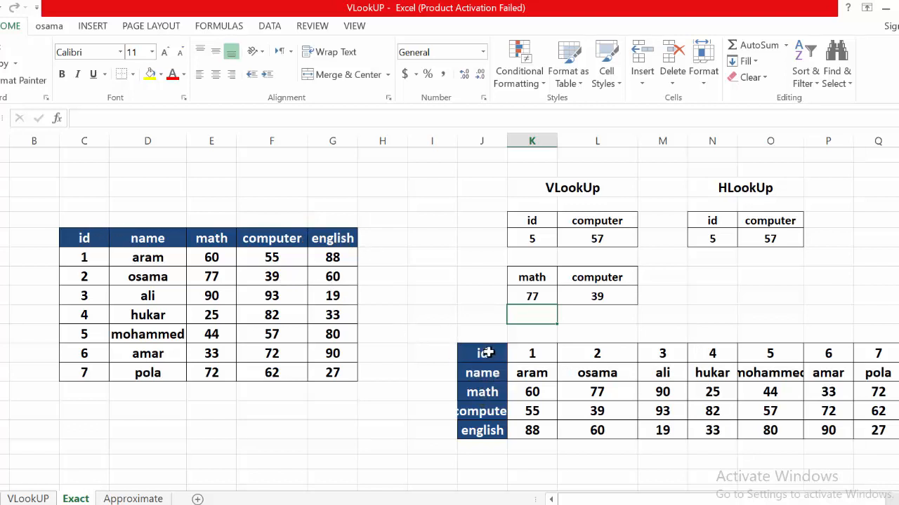
# Delete the horizontal marks table in J12:Q16, shifting the remaining cells left.
pyautogui.moveTo(481, 353); pyautogui.dragTo(875, 428)
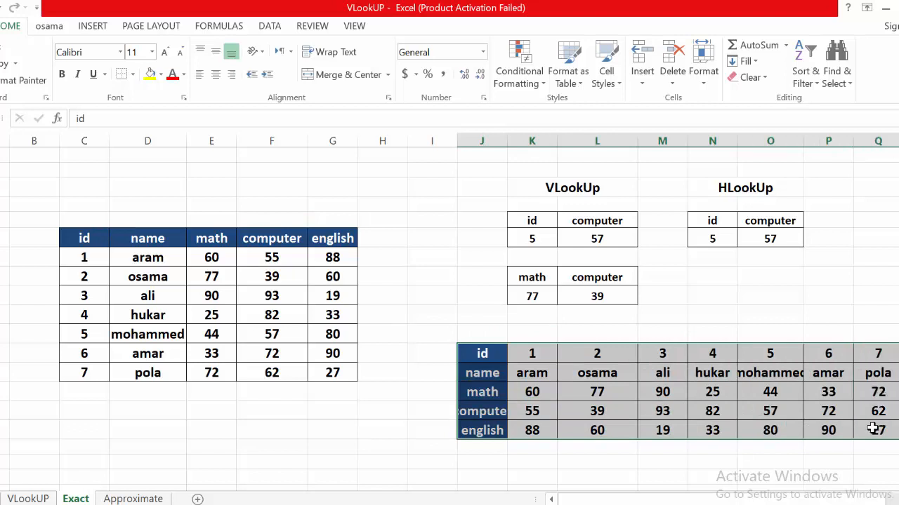
pyautogui.rightClick(873, 429)
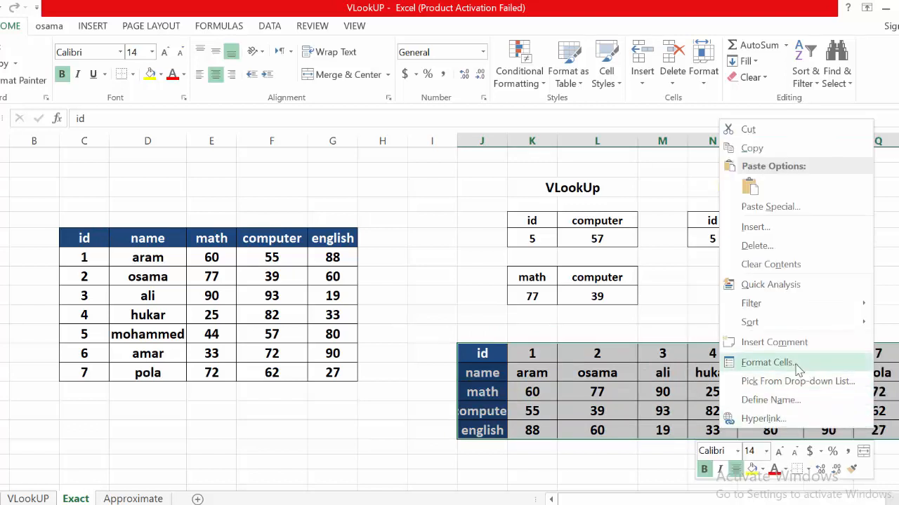
pyautogui.click(757, 246)
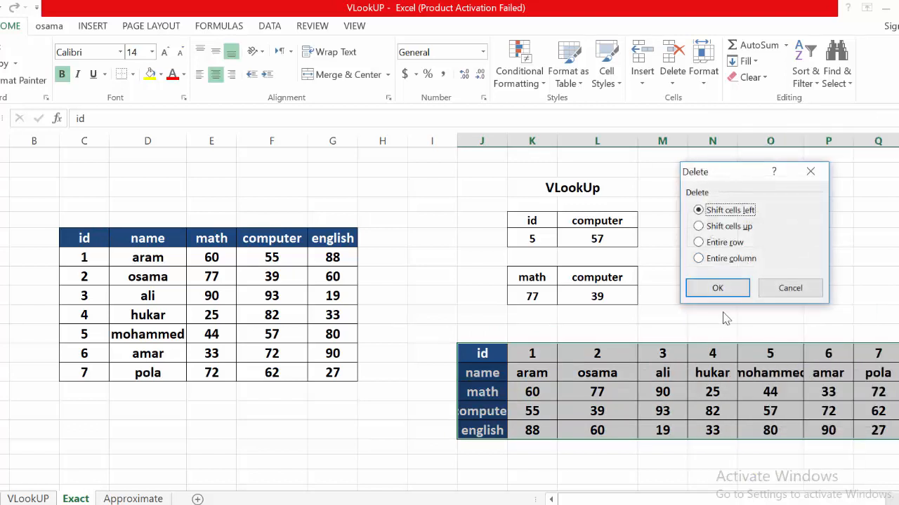
pyautogui.click(733, 289)
pyautogui.click(561, 383)
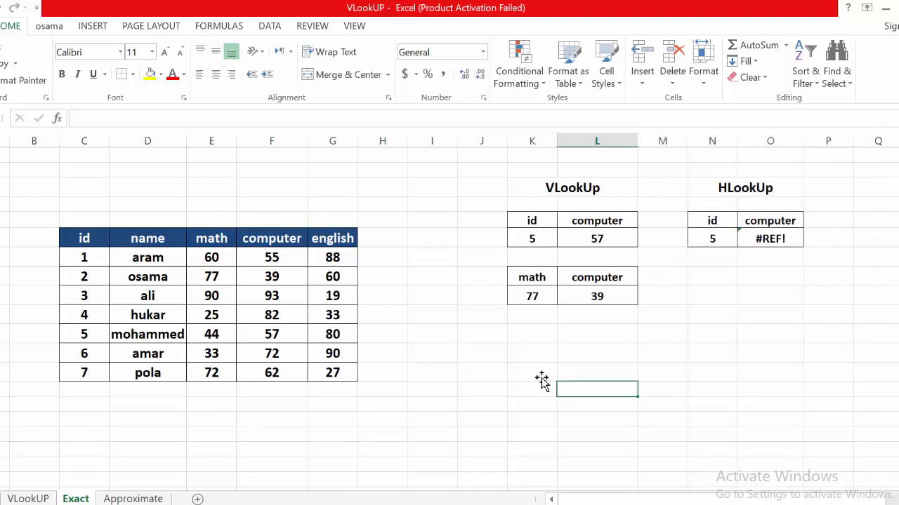
# Copy the marks table C6:G13 and paste it transposed starting at J13.
pyautogui.click(80, 238)
pyautogui.moveTo(79, 239); pyautogui.dragTo(330, 370)
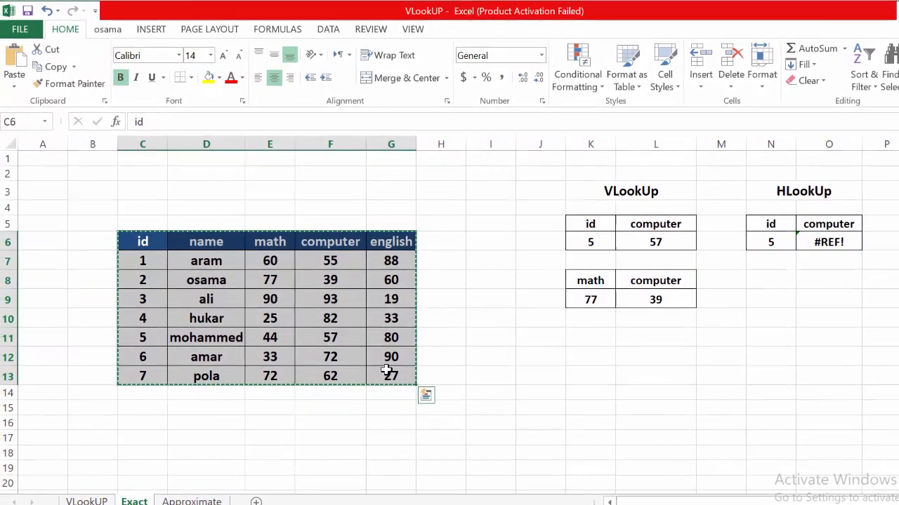
pyautogui.hotkey('ctrl', 'c')
pyautogui.click(554, 379)
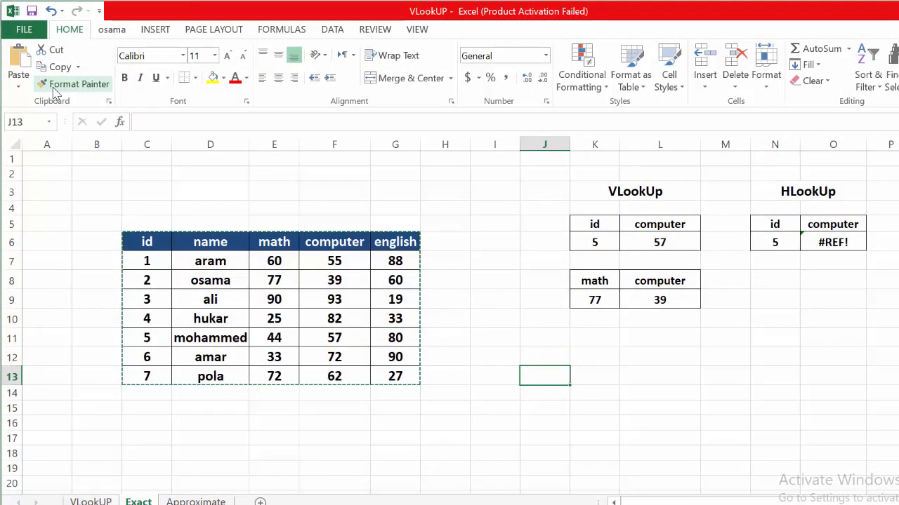
pyautogui.click(18, 86)
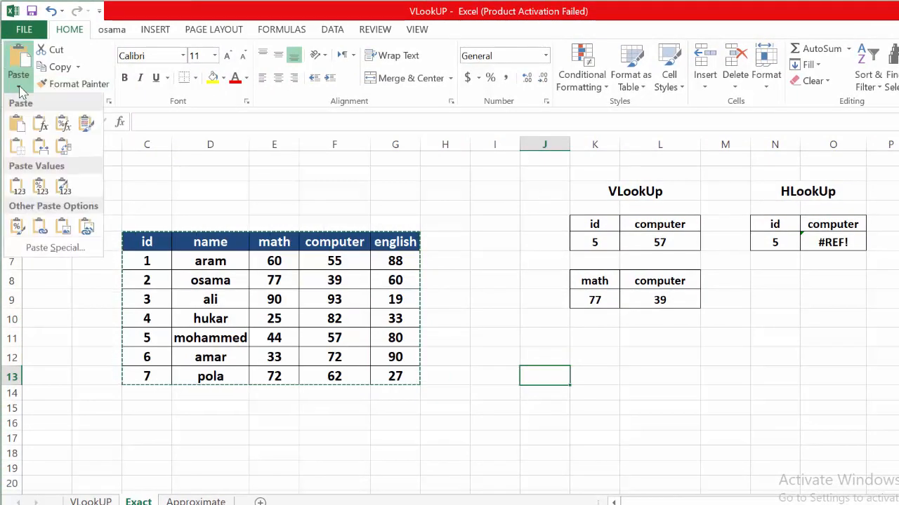
pyautogui.click(64, 148)
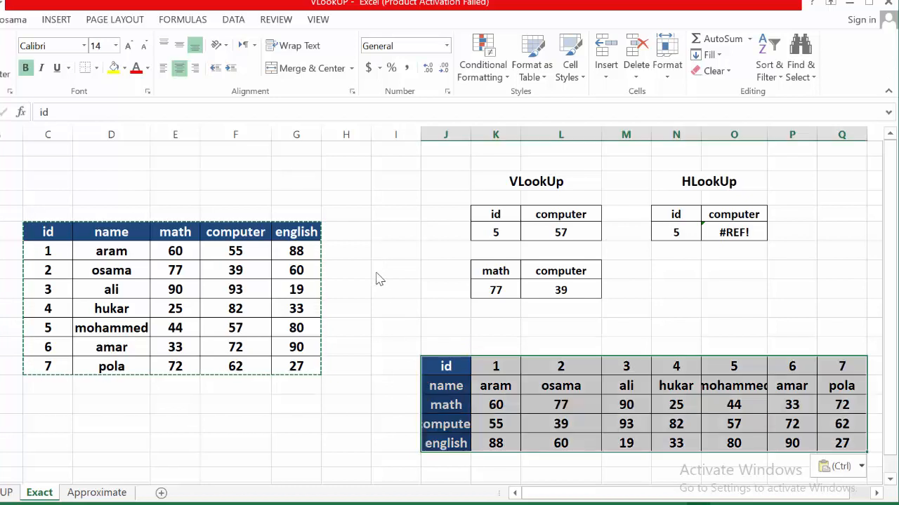
pyautogui.click(375, 271)
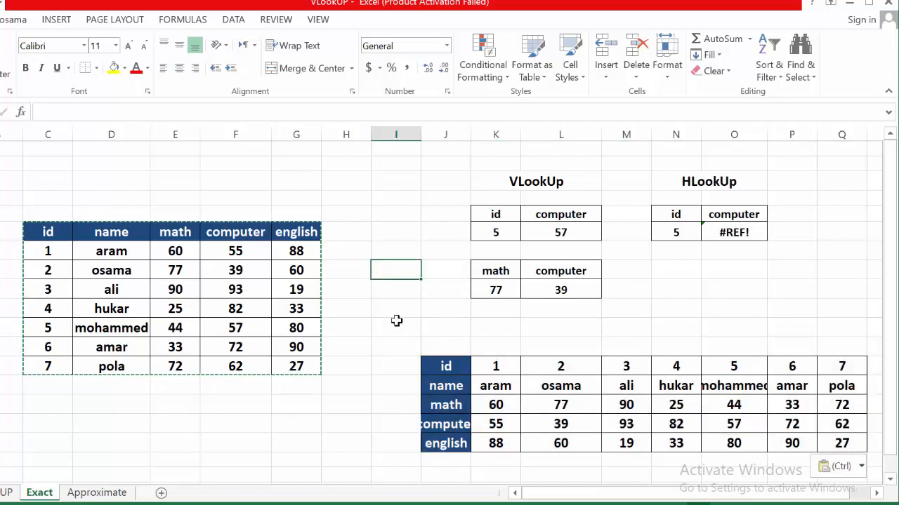
pyautogui.moveTo(296, 232); pyautogui.dragTo(70, 231)
pyautogui.moveTo(443, 359); pyautogui.dragTo(444, 409)
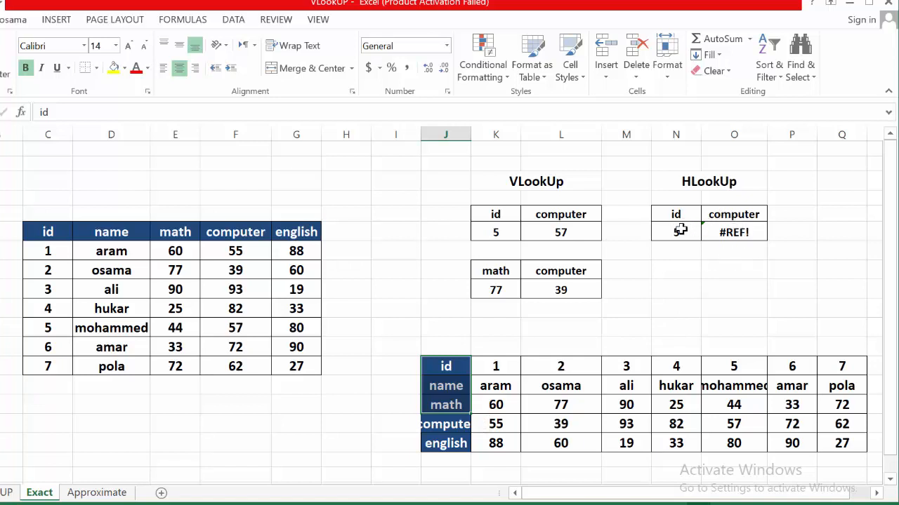
# Start replacing the HLookUp example's O6 formula with a VLOOKUP of N6 in the table J13:Q17.
pyautogui.click(723, 234)
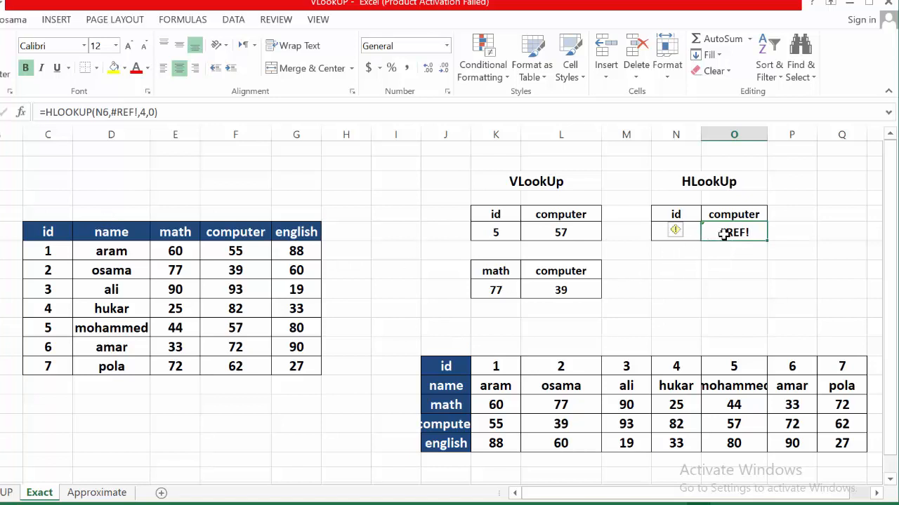
pyautogui.write('=vl')
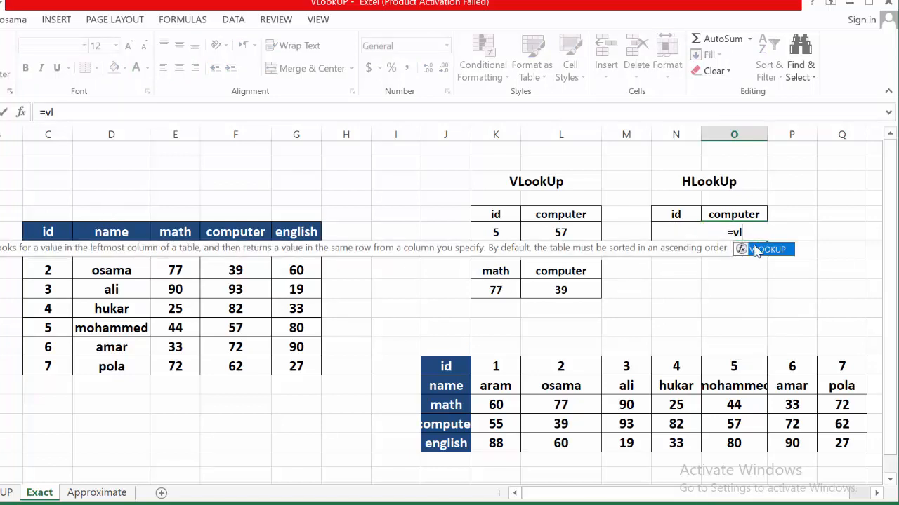
pyautogui.doubleClick(755, 249)
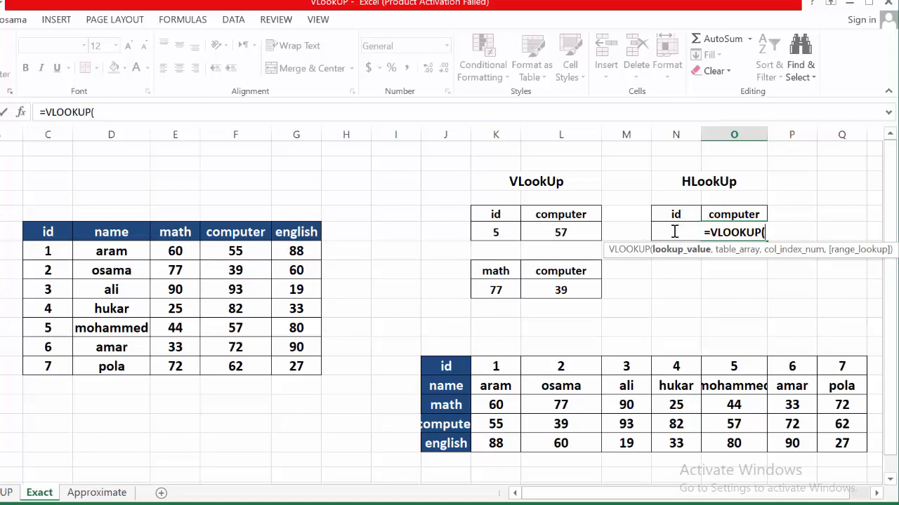
pyautogui.write('N6')
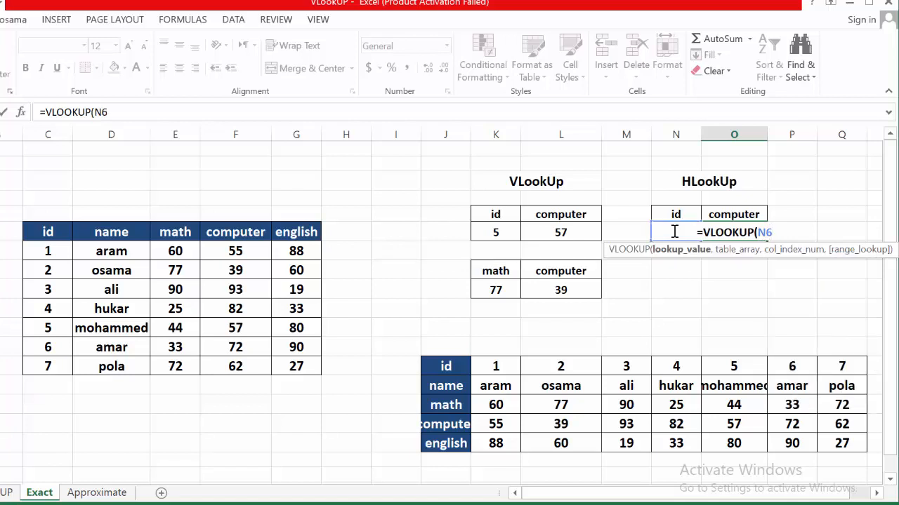
pyautogui.write(',')
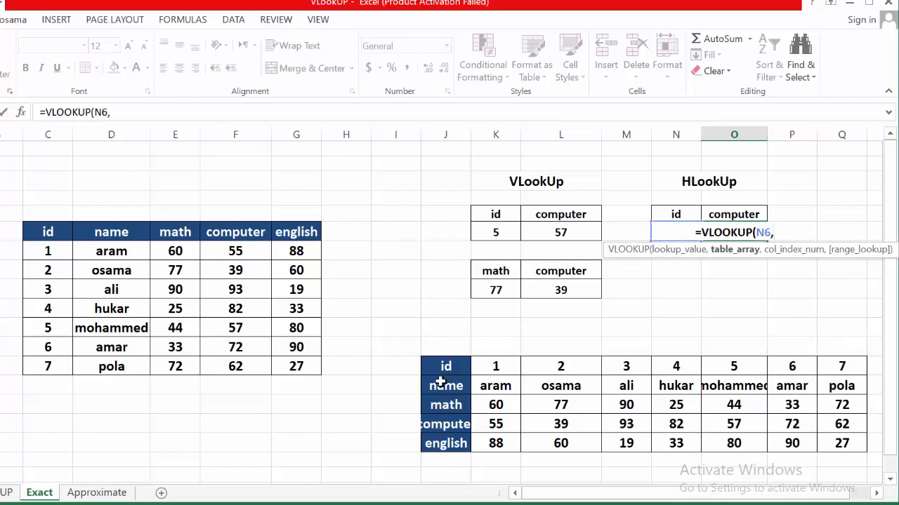
pyautogui.moveTo(444, 366); pyautogui.dragTo(853, 431)
pyautogui.write(',')
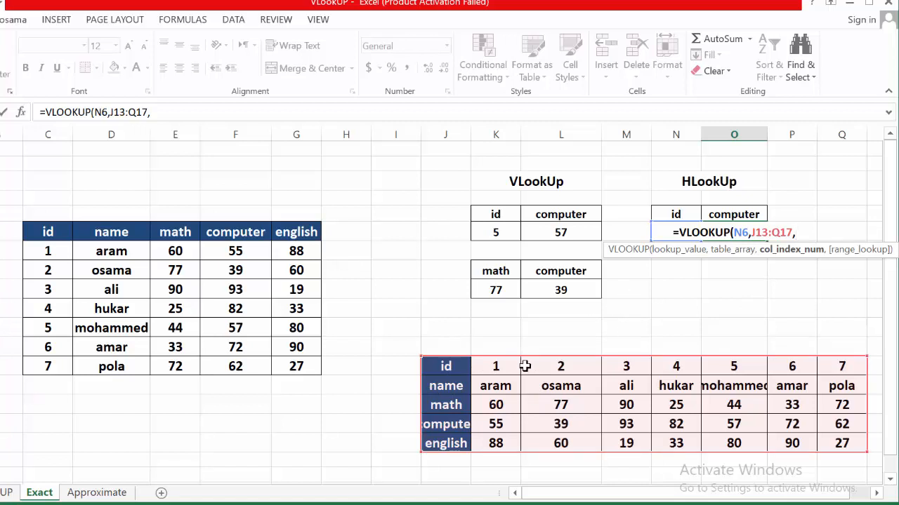
# Change the function in the O6 formula to HLOOKUP and complete it with row index 4 and range lookup 0.
pyautogui.click(686, 233)
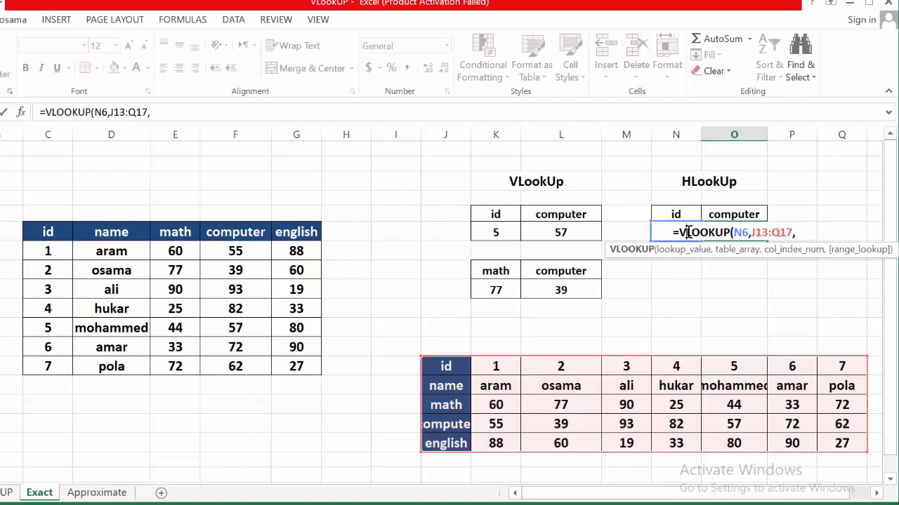
pyautogui.press('BackSpace')
pyautogui.write('H')
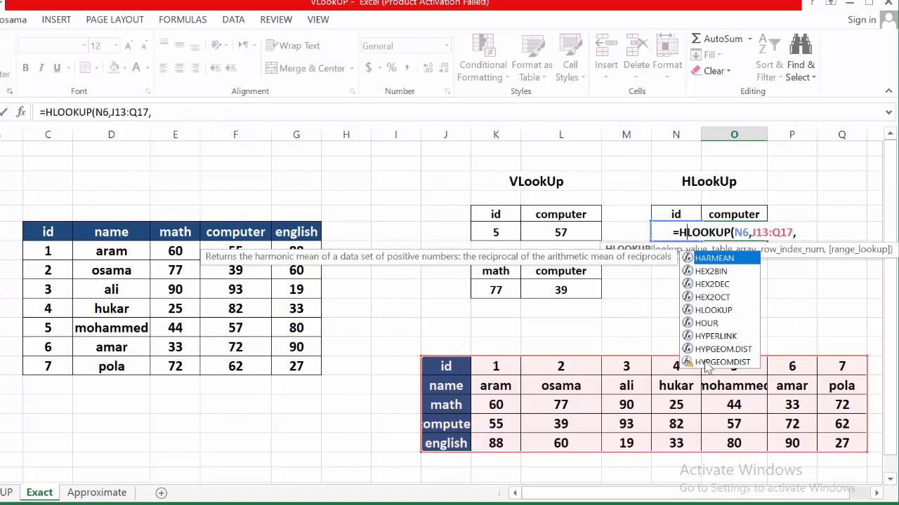
pyautogui.click(798, 234)
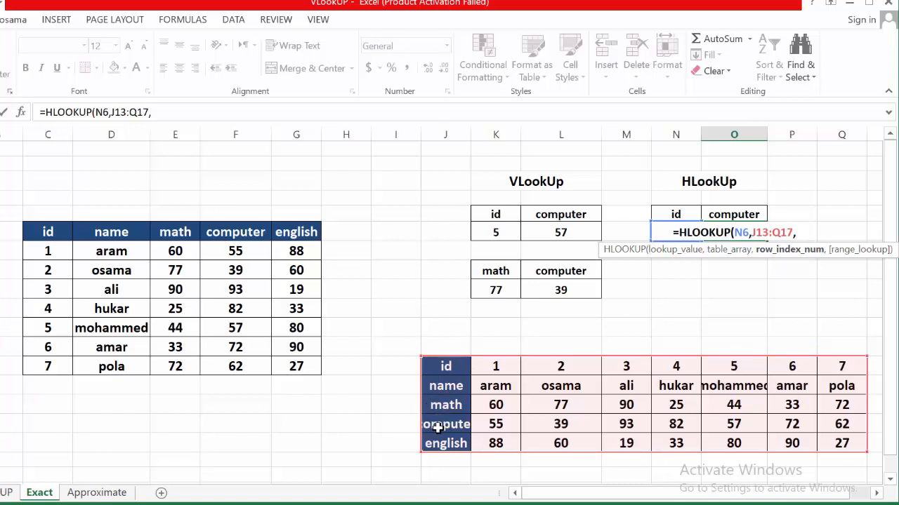
pyautogui.write('4')
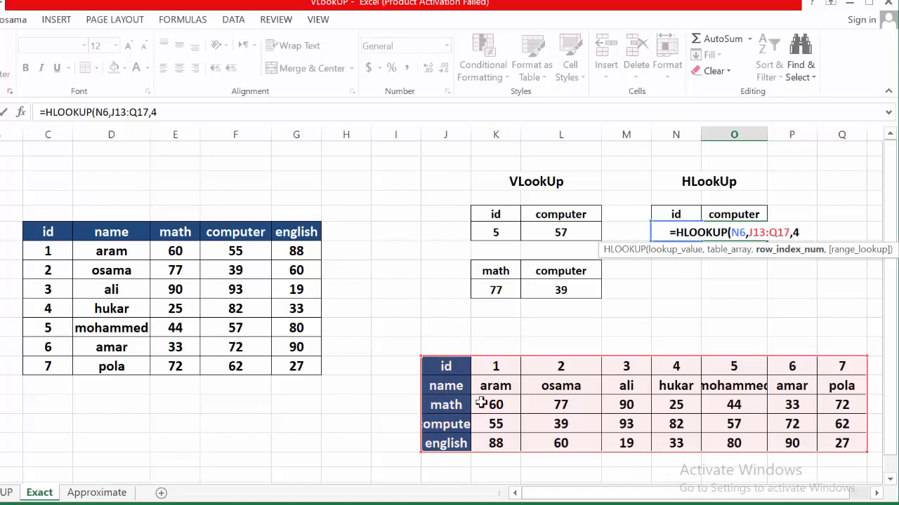
pyautogui.write(',0')
pyautogui.press('Return')
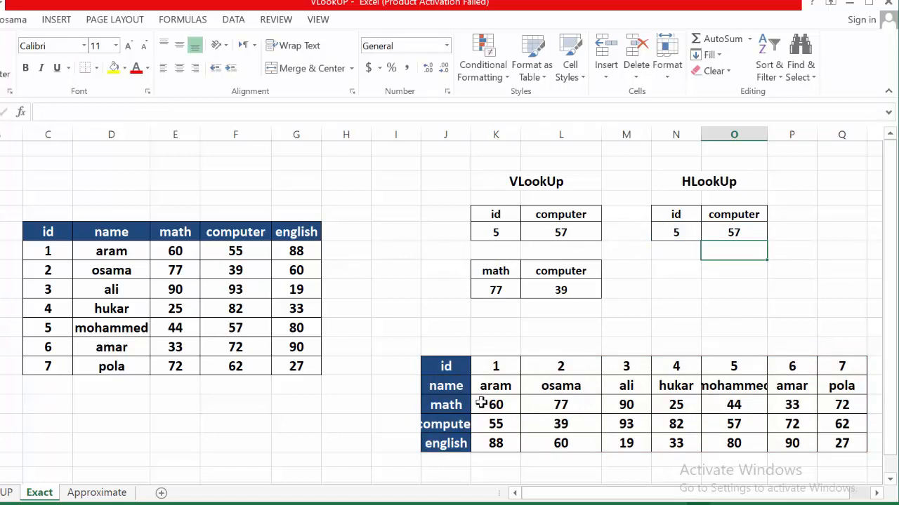
# On the Approximate sheet, set the Sal lookup value in K8 to 5000.
pyautogui.click(98, 494)
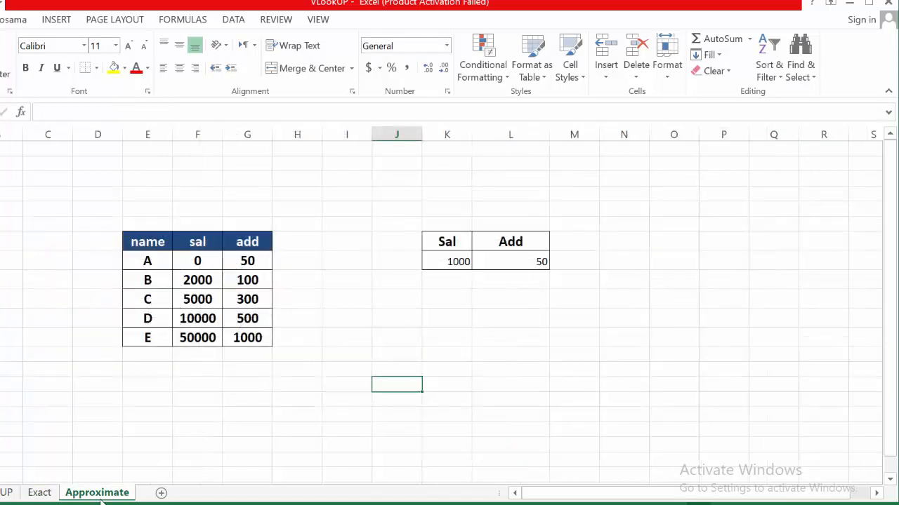
pyautogui.click(523, 350)
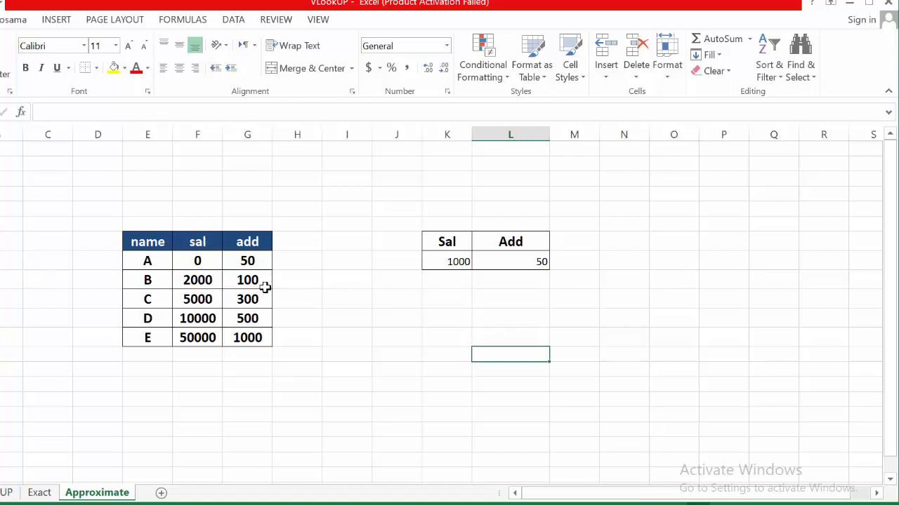
pyautogui.click(450, 264)
pyautogui.write('500')
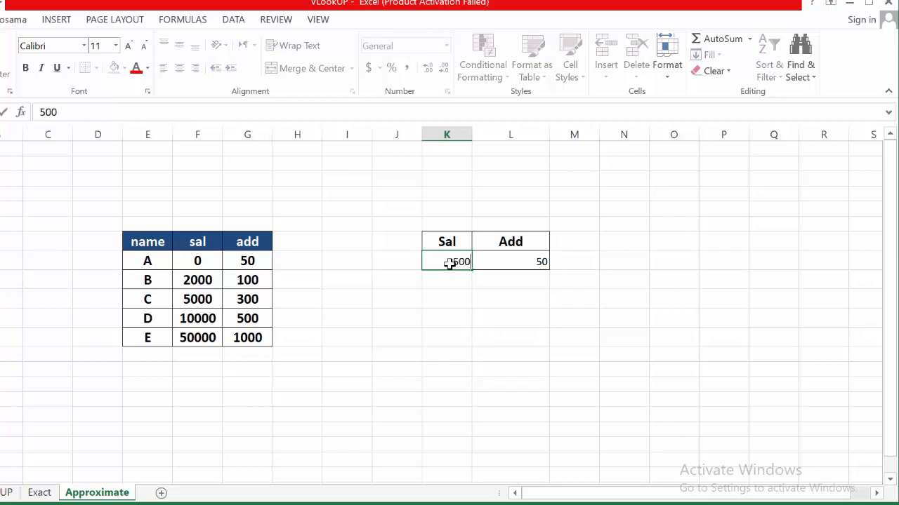
pyautogui.press('Return')
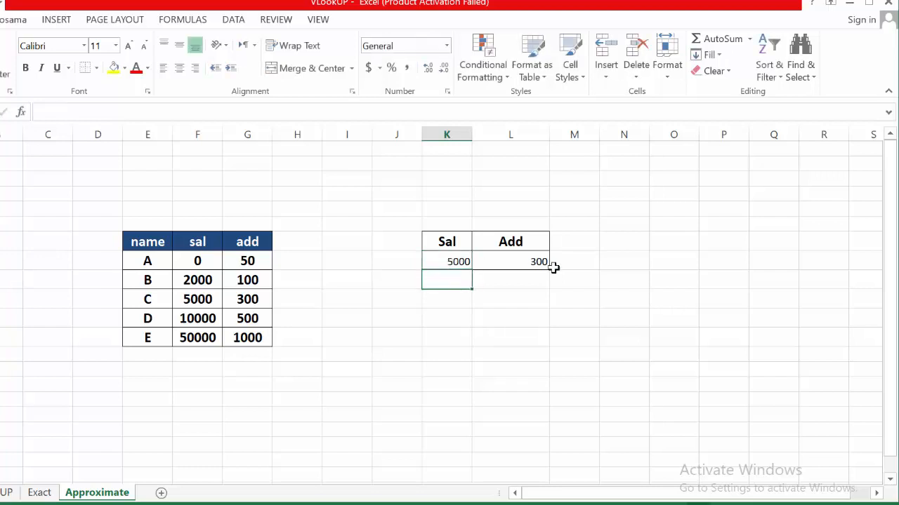
# Replace the Add formula in L8 with a VLOOKUP of K8 in F7:G12, using column index 2 and range lookup 0.
pyautogui.click(529, 264)
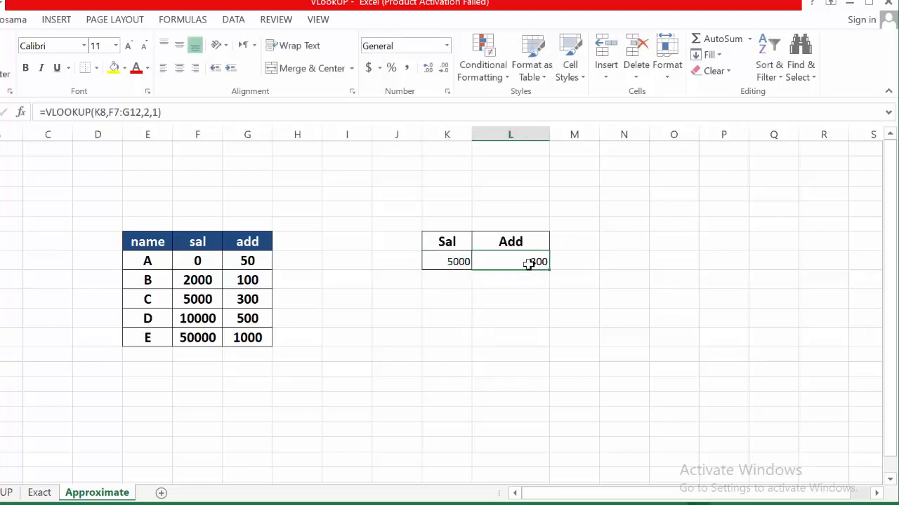
pyautogui.write('=v')
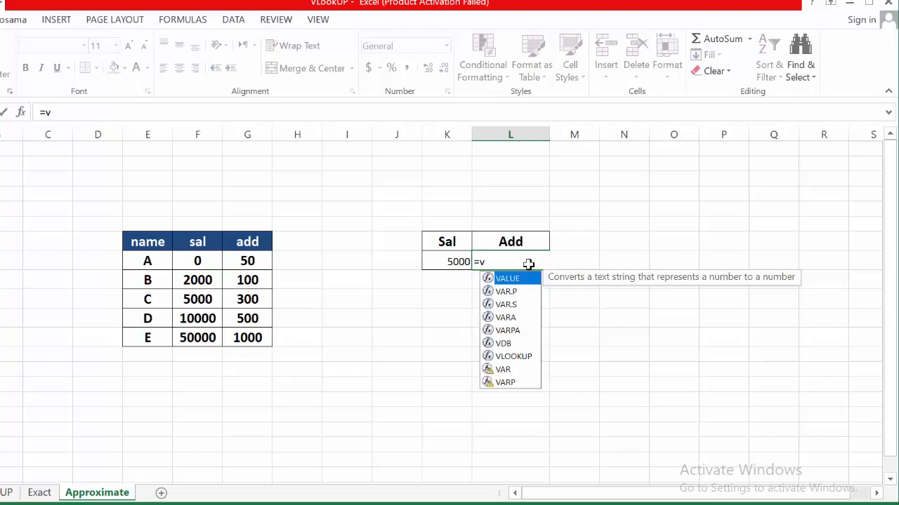
pyautogui.write('l')
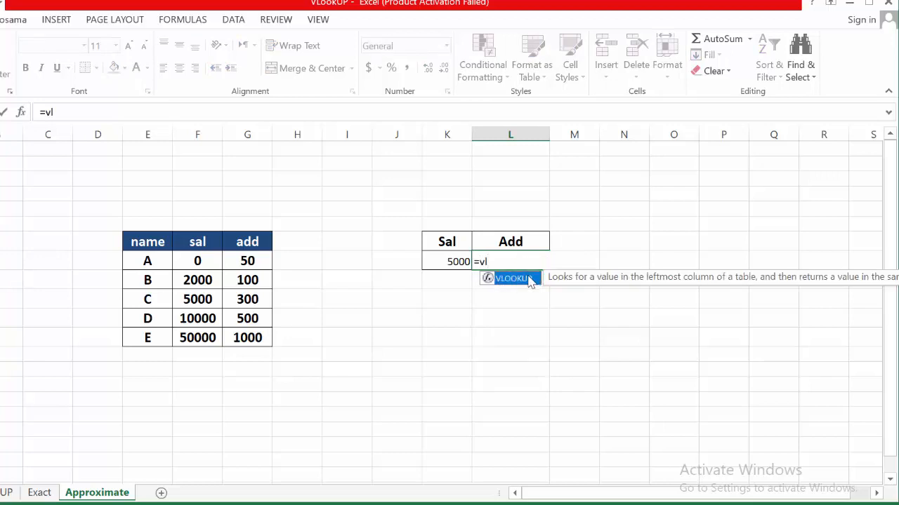
pyautogui.doubleClick(530, 281)
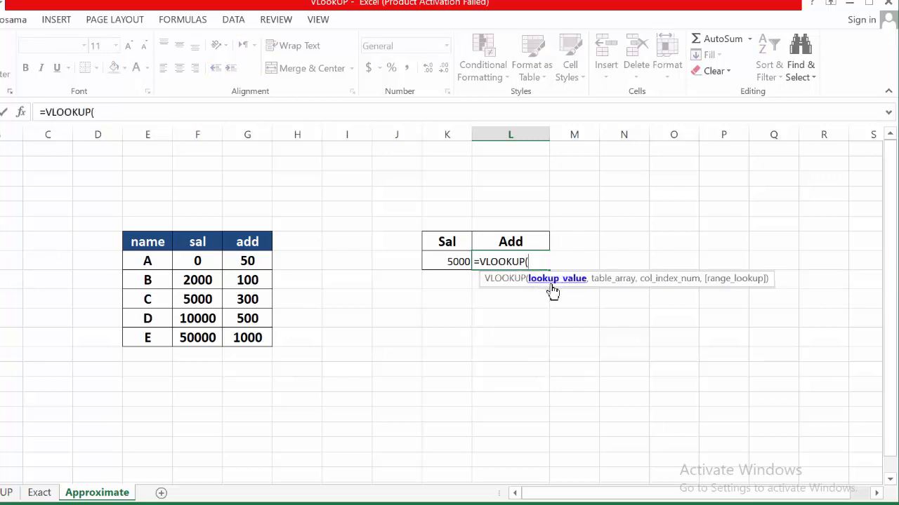
pyautogui.click(445, 261)
pyautogui.write(',')
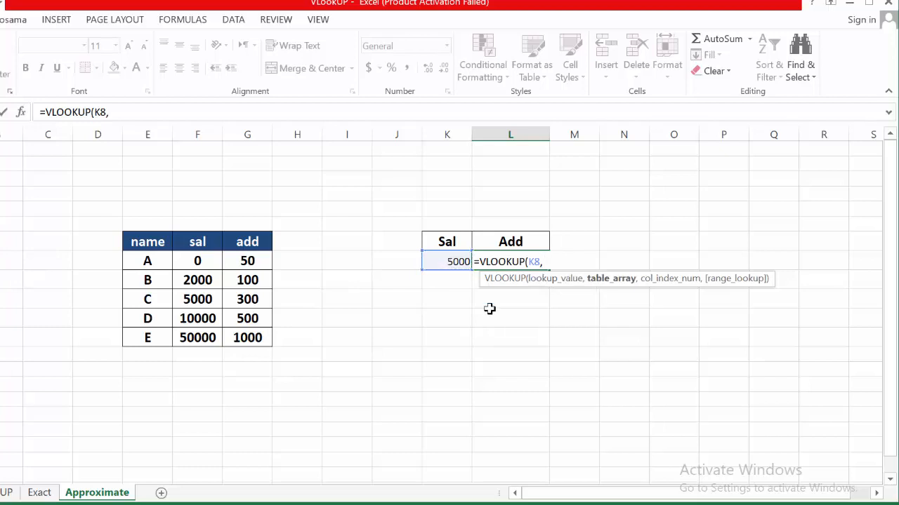
pyautogui.moveTo(199, 243); pyautogui.dragTo(254, 335)
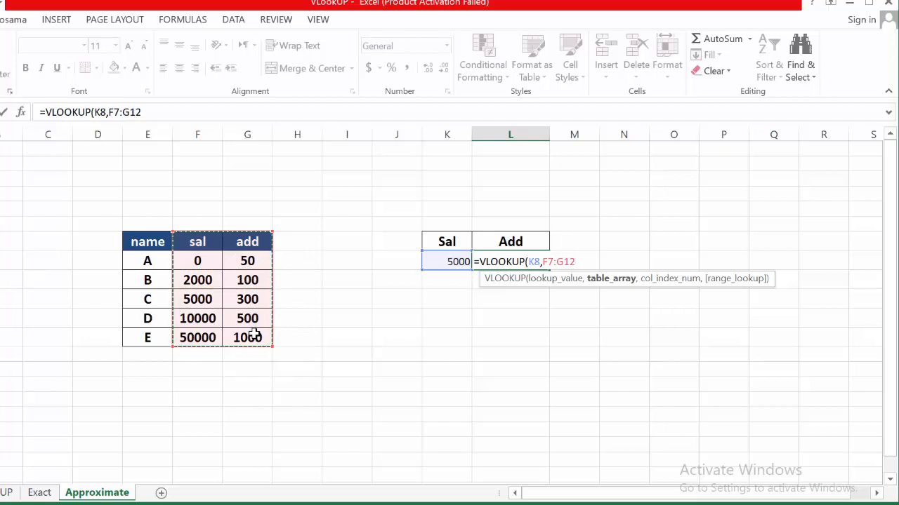
pyautogui.write(',')
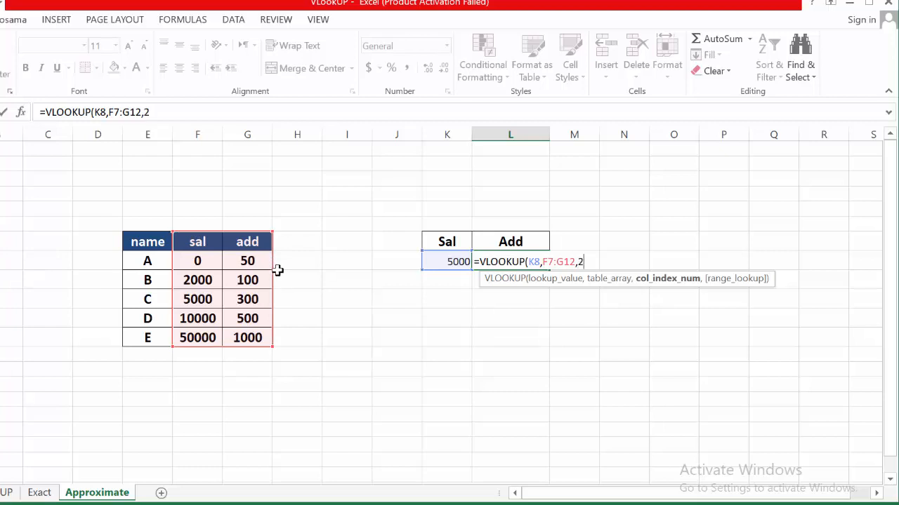
pyautogui.write('2,')
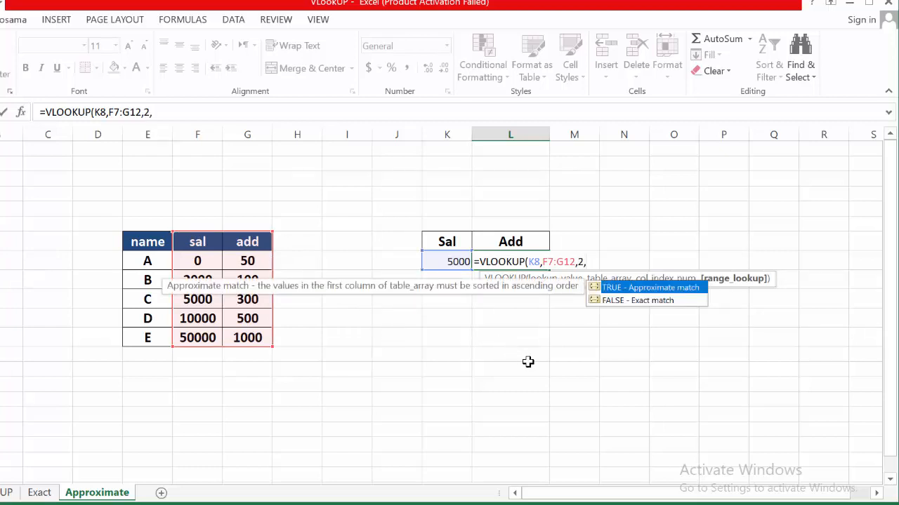
pyautogui.write('0')
pyautogui.press('Return')
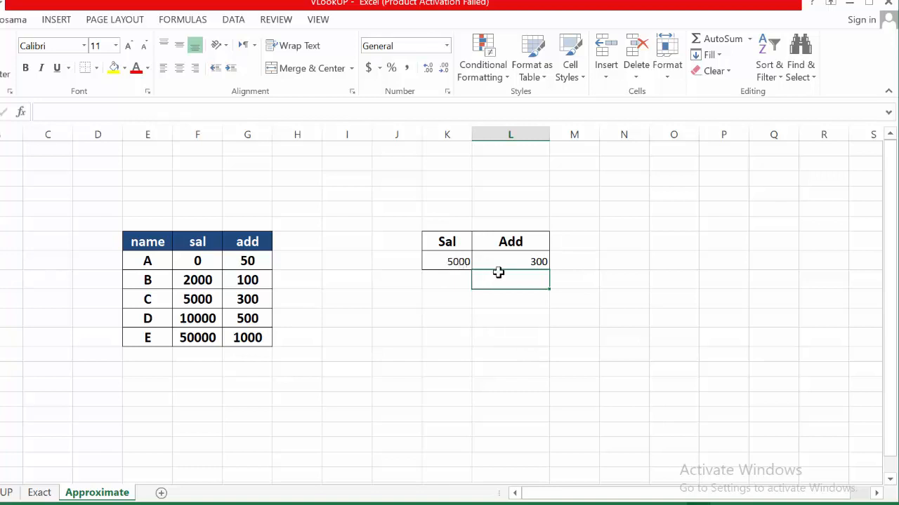
# Set the Sal lookup value in K8 to 1000 to test the exact-match formula with an unlisted salary.
pyautogui.click(447, 262)
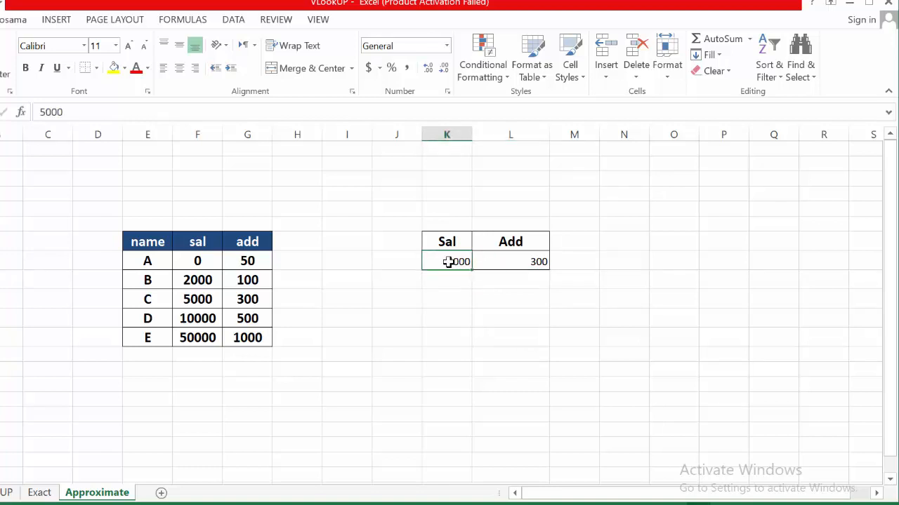
pyautogui.write('100')
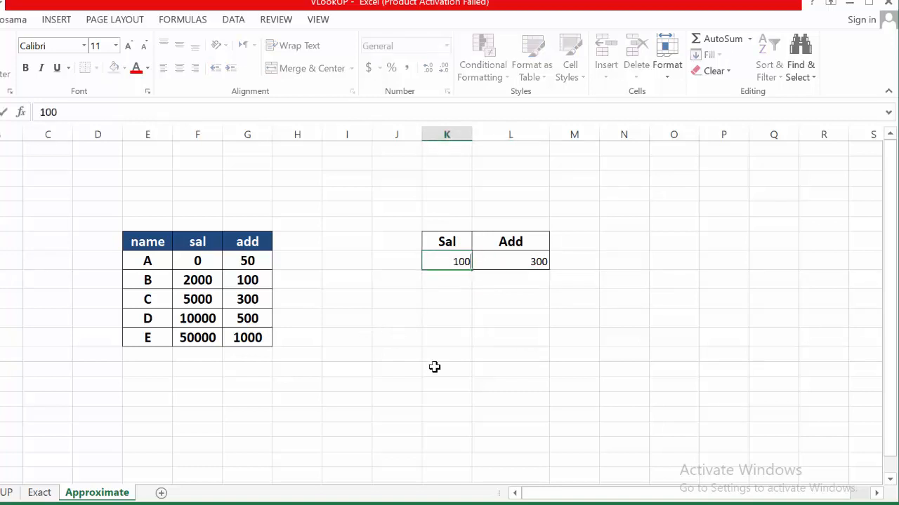
pyautogui.write('0')
pyautogui.press('Return')
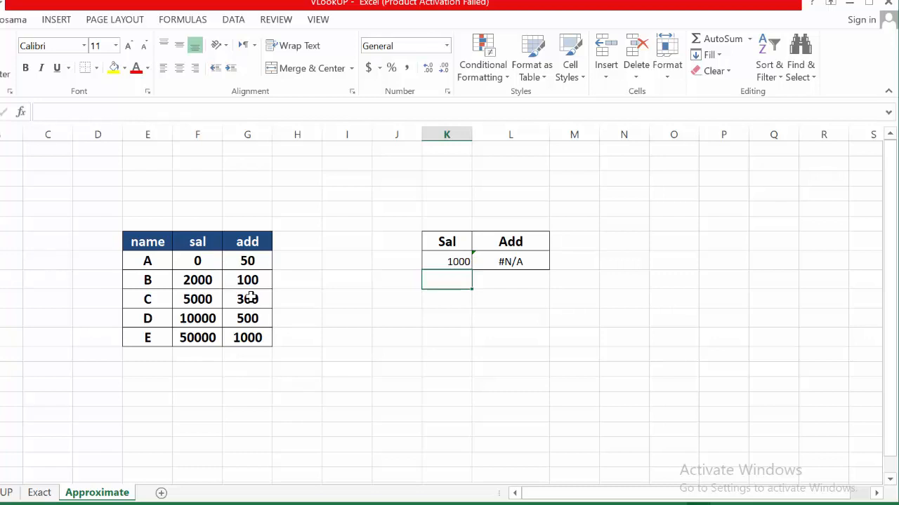
# Change the range lookup argument of the VLOOKUP formula in L8 to 1 for an approximate match.
pyautogui.doubleClick(510, 262)
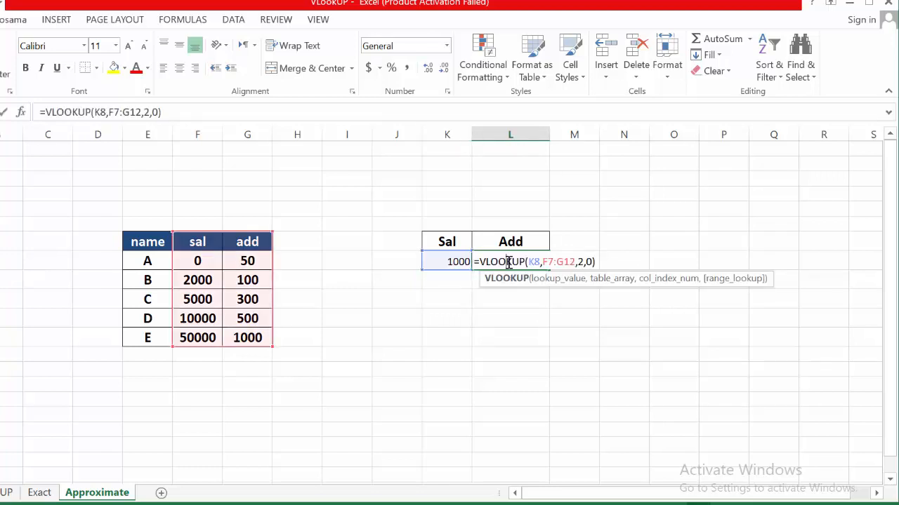
pyautogui.click(591, 262)
pyautogui.press('BackSpace')
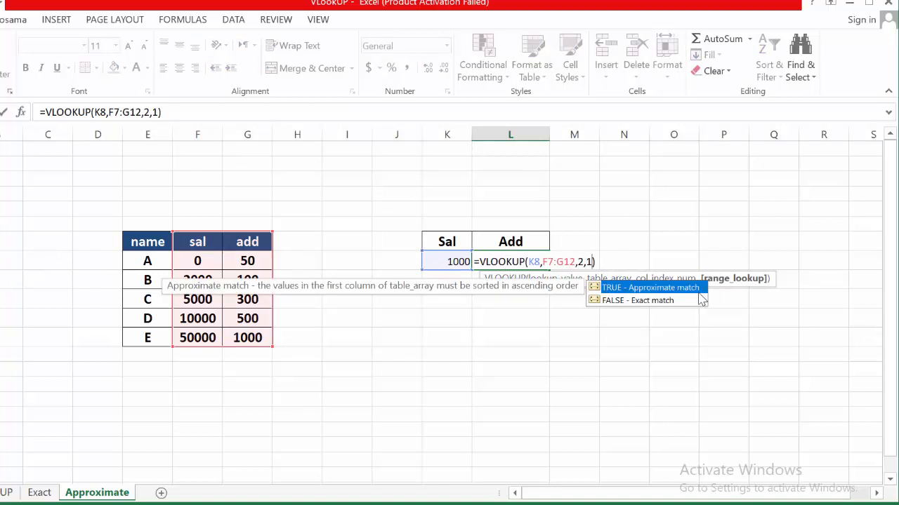
pyautogui.press('Return')
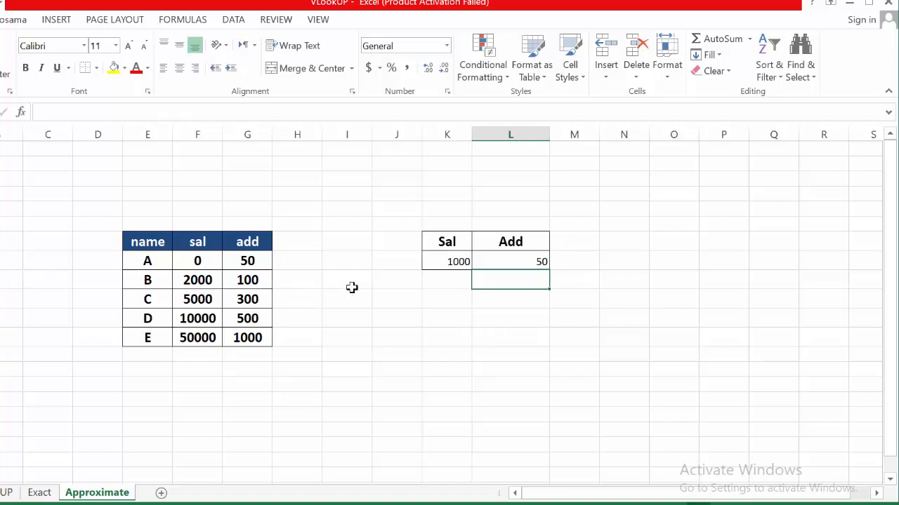
# Set the Sal lookup value in K8 to 7000 to test the approximate-match formula.
pyautogui.click(447, 263)
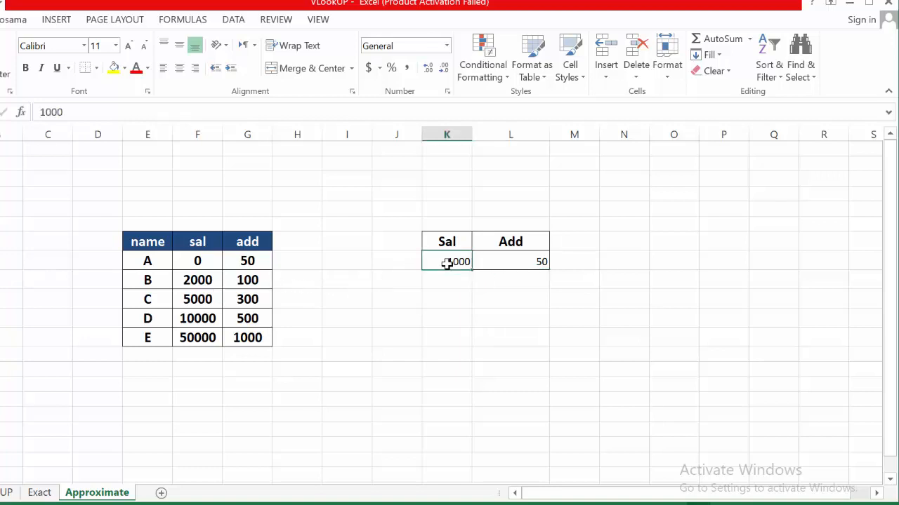
pyautogui.write('700')
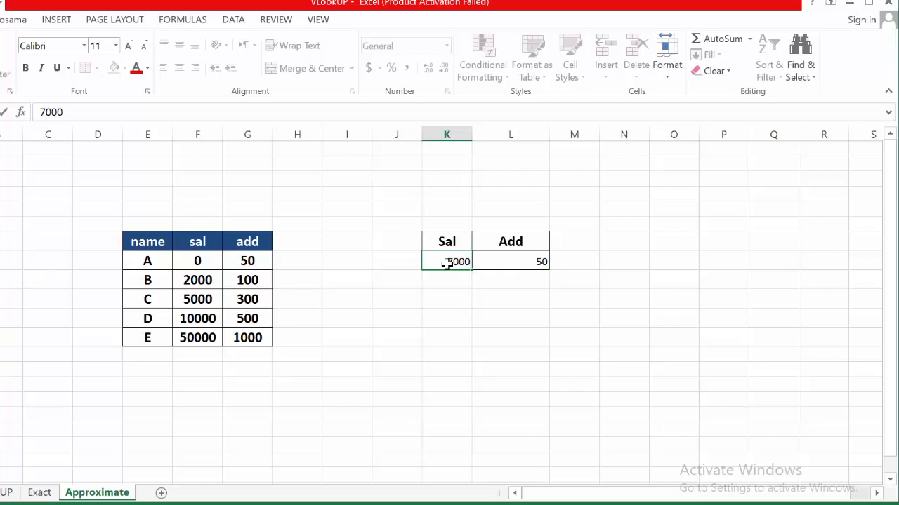
pyautogui.press('Return')
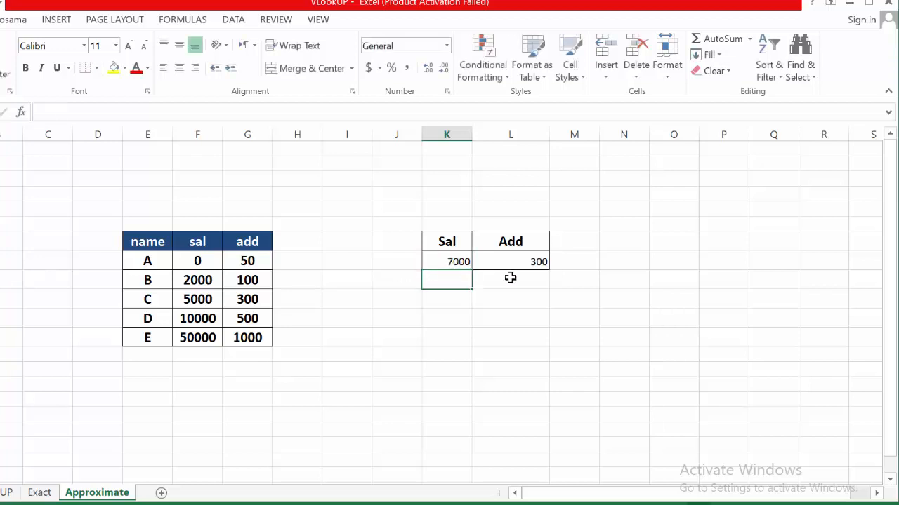